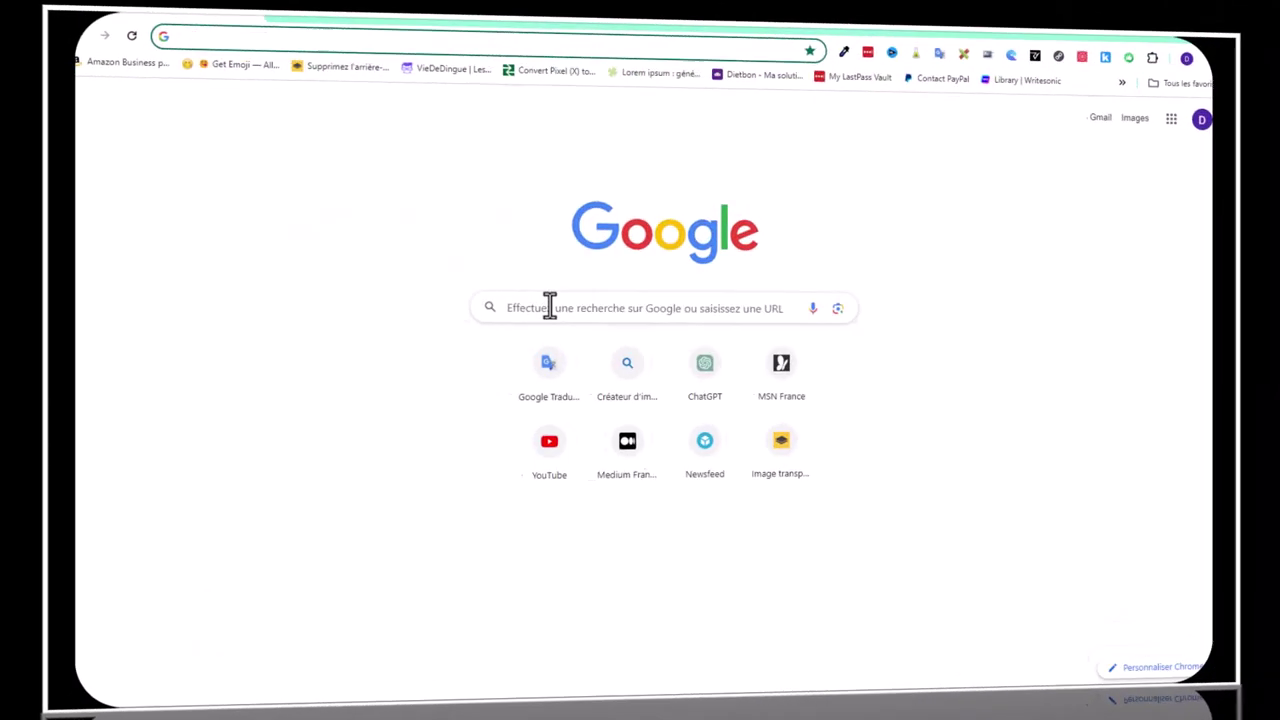
# Step: Open Téléchargements and preview the downloaded cartoon character images one after another
pyautogui.click(487, 305)
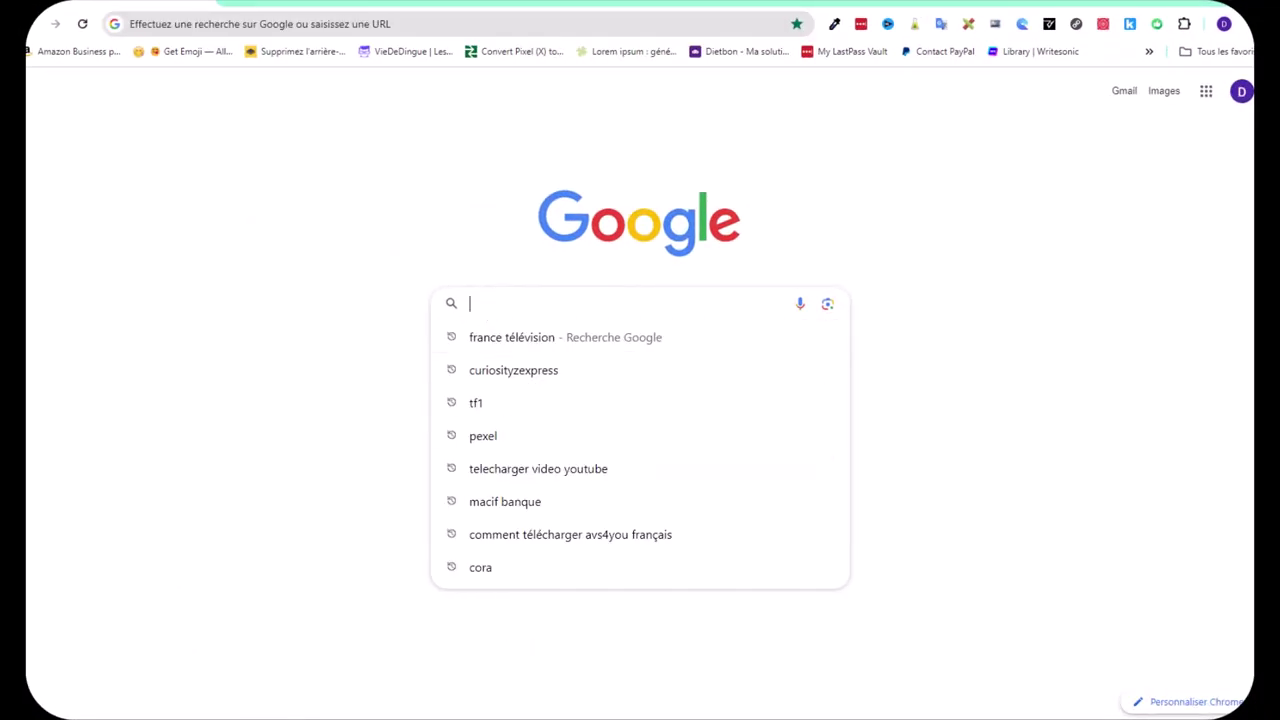
pyautogui.moveTo(935, 716)
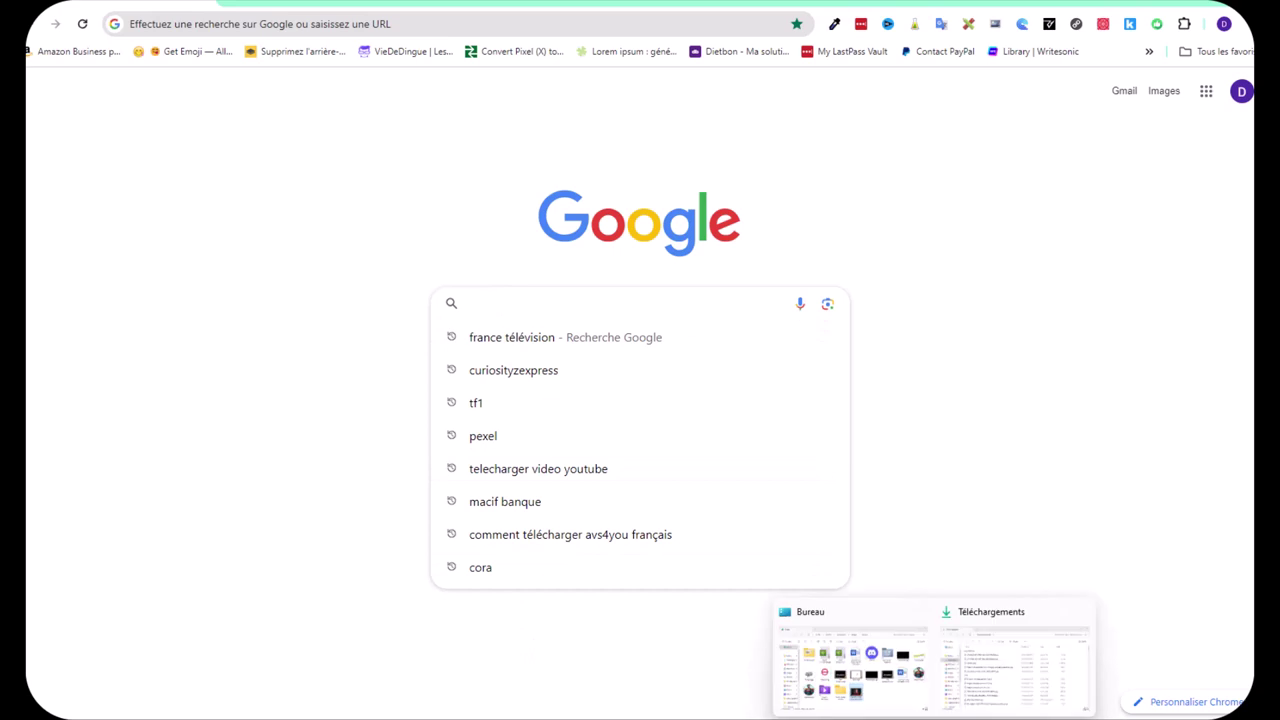
pyautogui.click(970, 680)
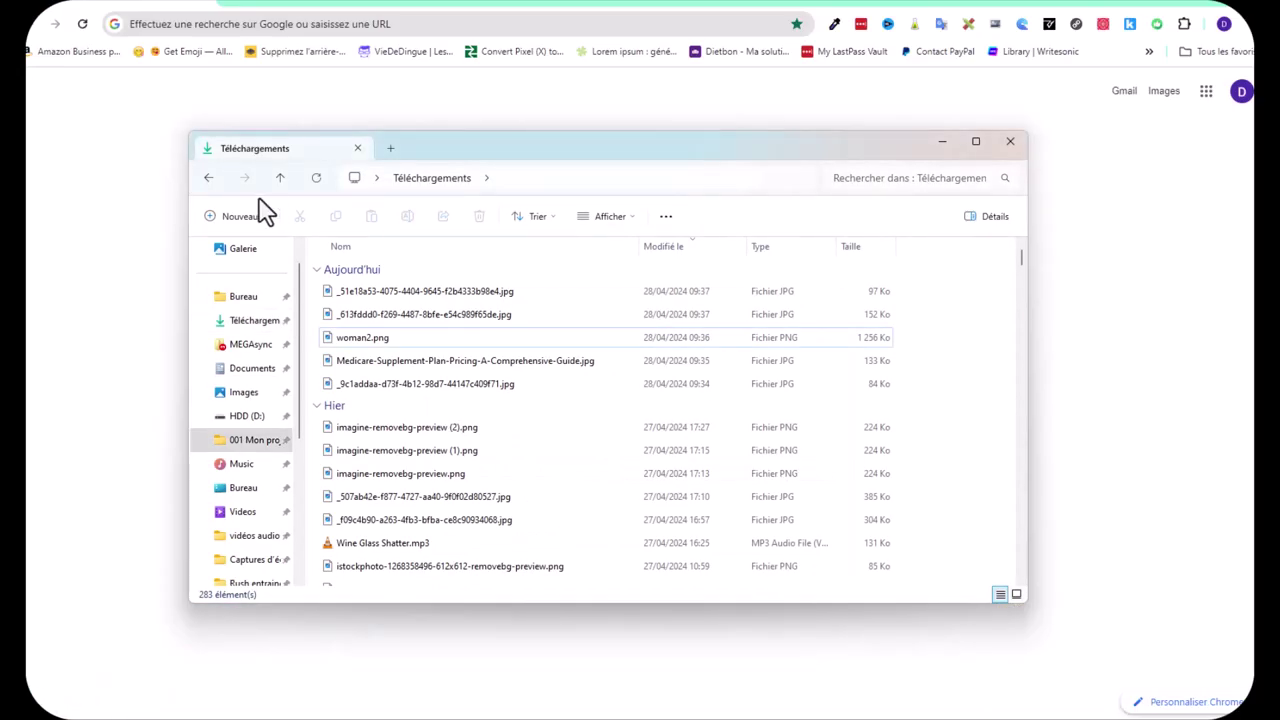
pyautogui.doubleClick(465, 295)
pyautogui.press('Right')
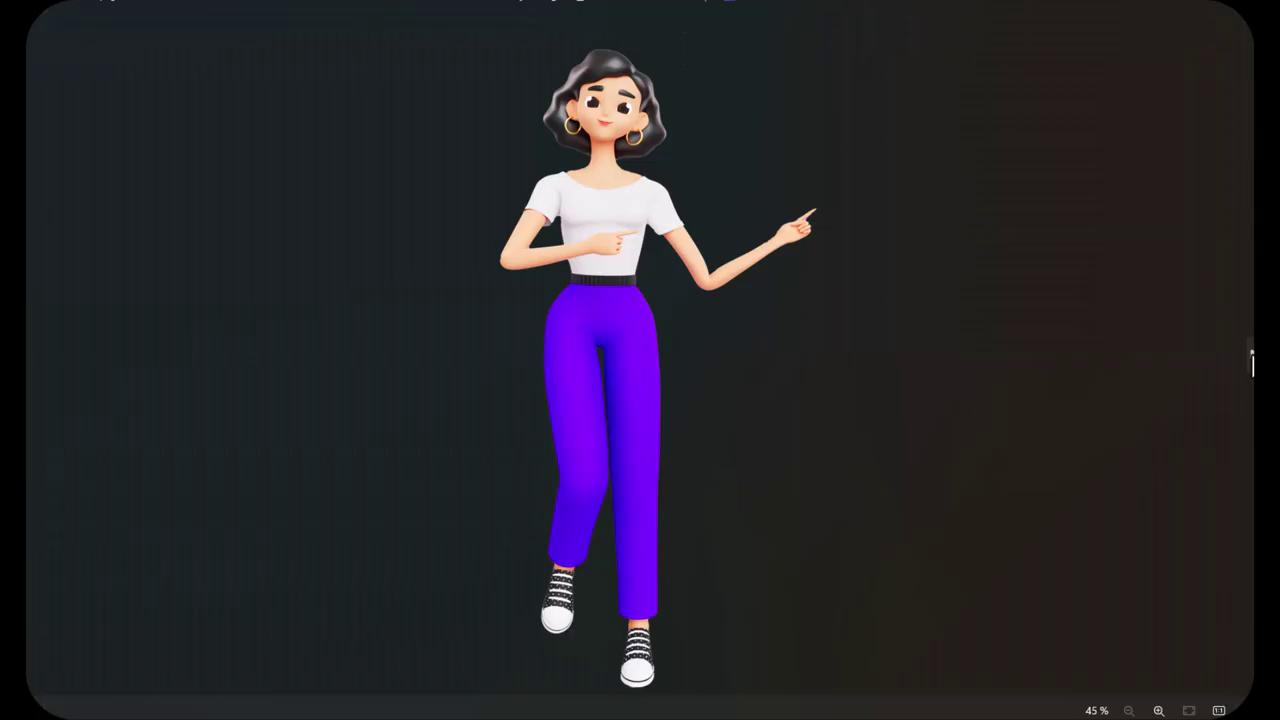
pyautogui.press('Right')
pyautogui.press('Right')
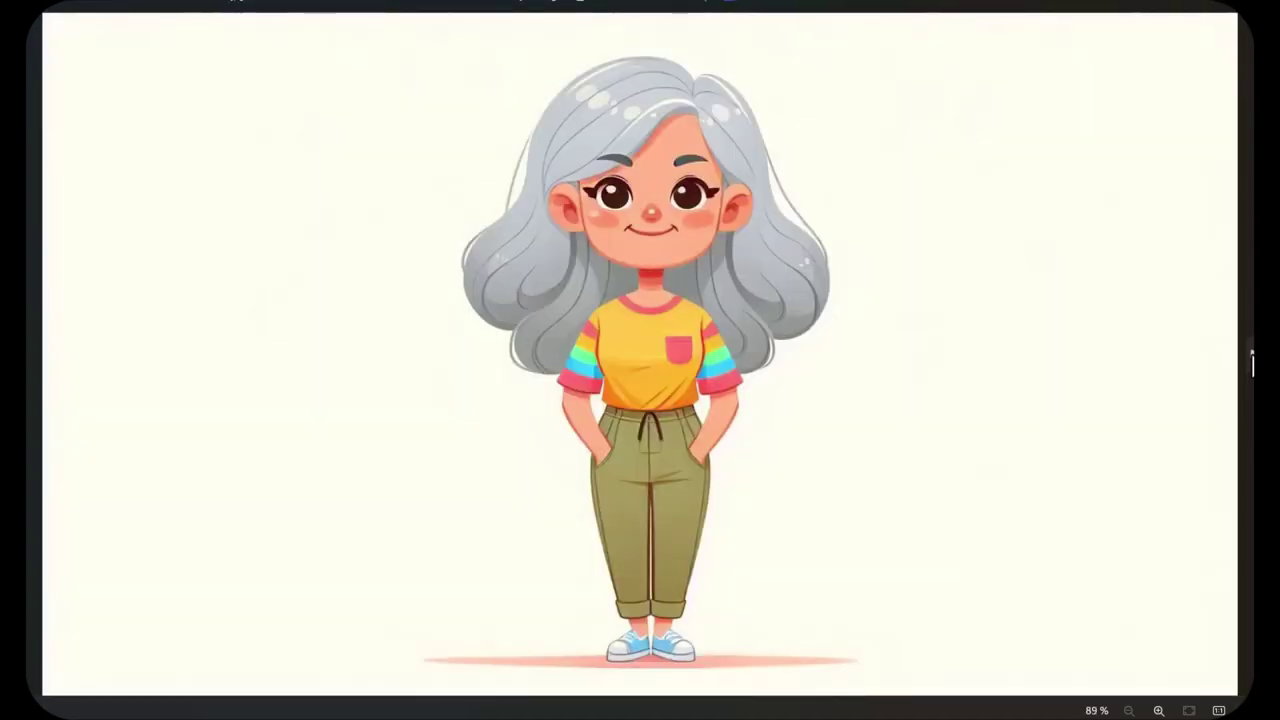
pyautogui.press('Escape')
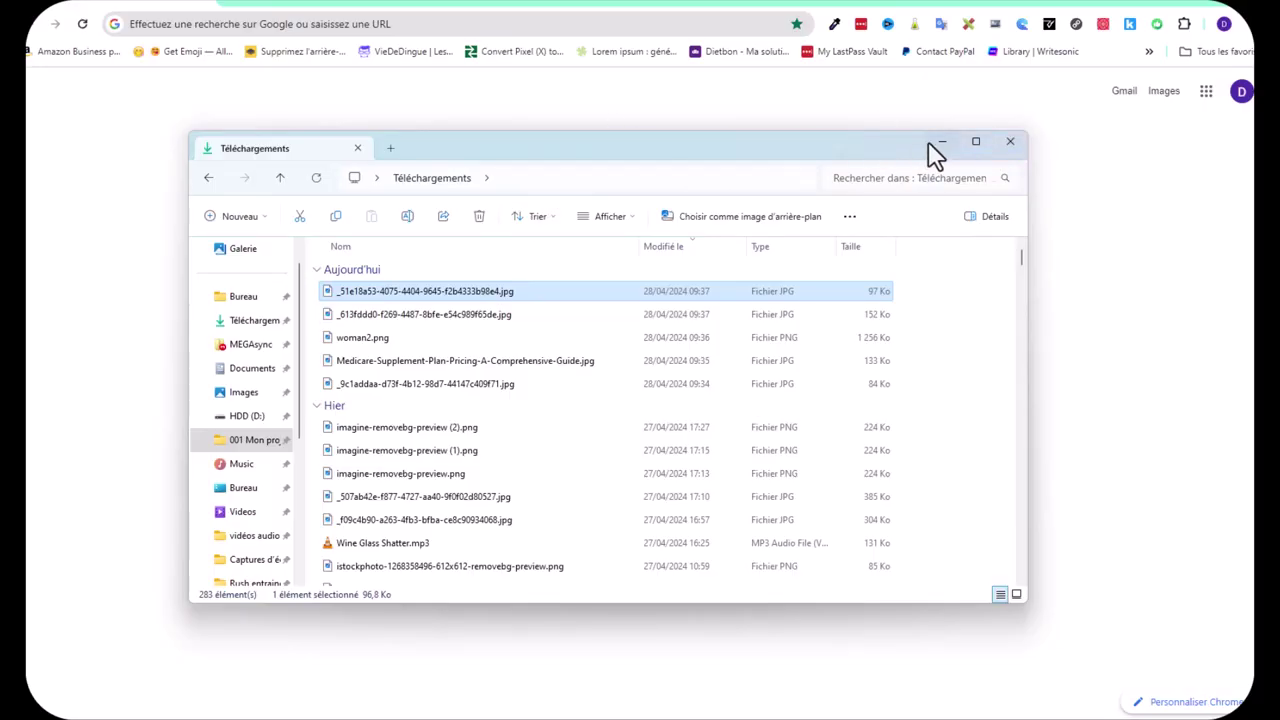
# Step: Minimize the downloads window and go to viggle.ai in Chrome
pyautogui.click(942, 142)
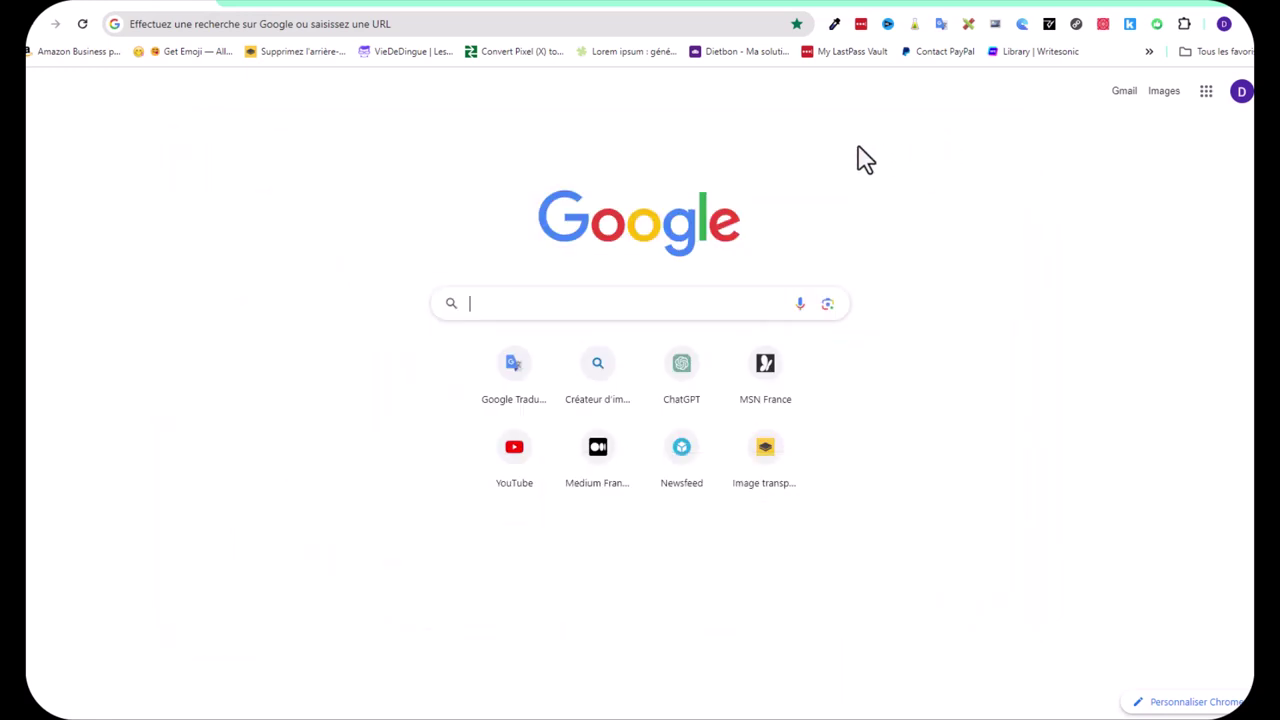
pyautogui.click(516, 302)
pyautogui.write('viggle.ai')
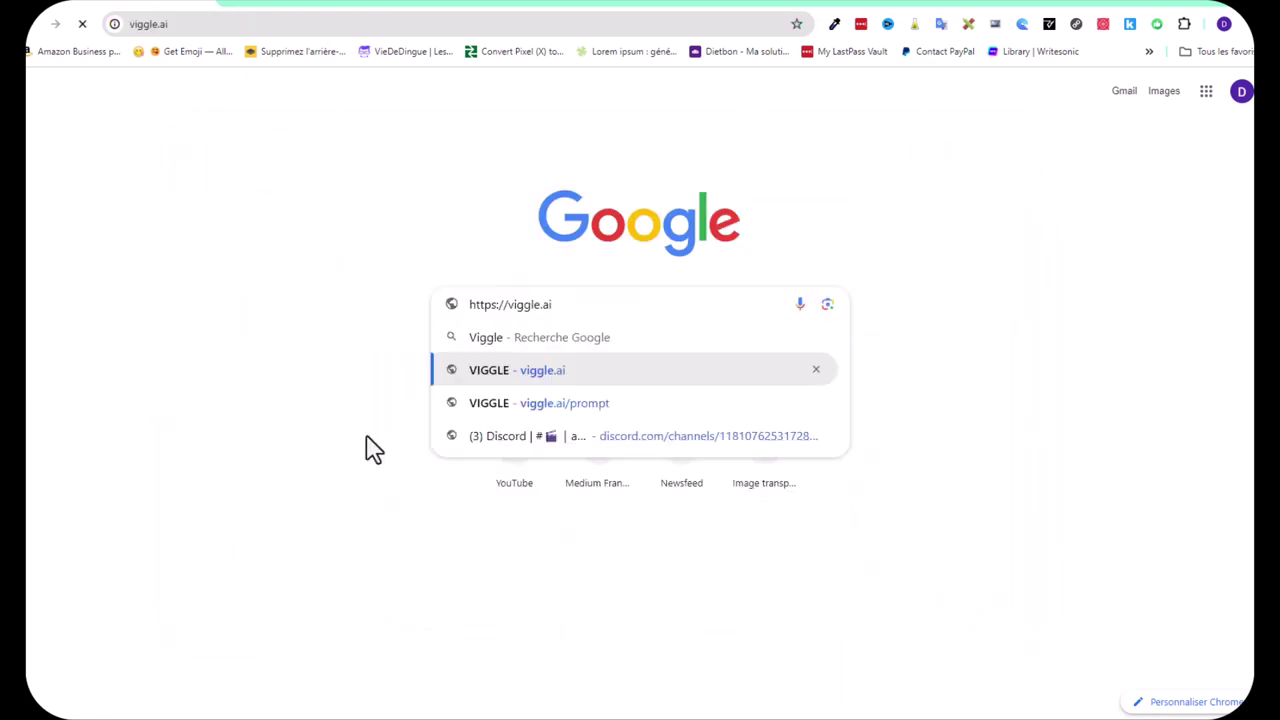
pyautogui.press('Return')
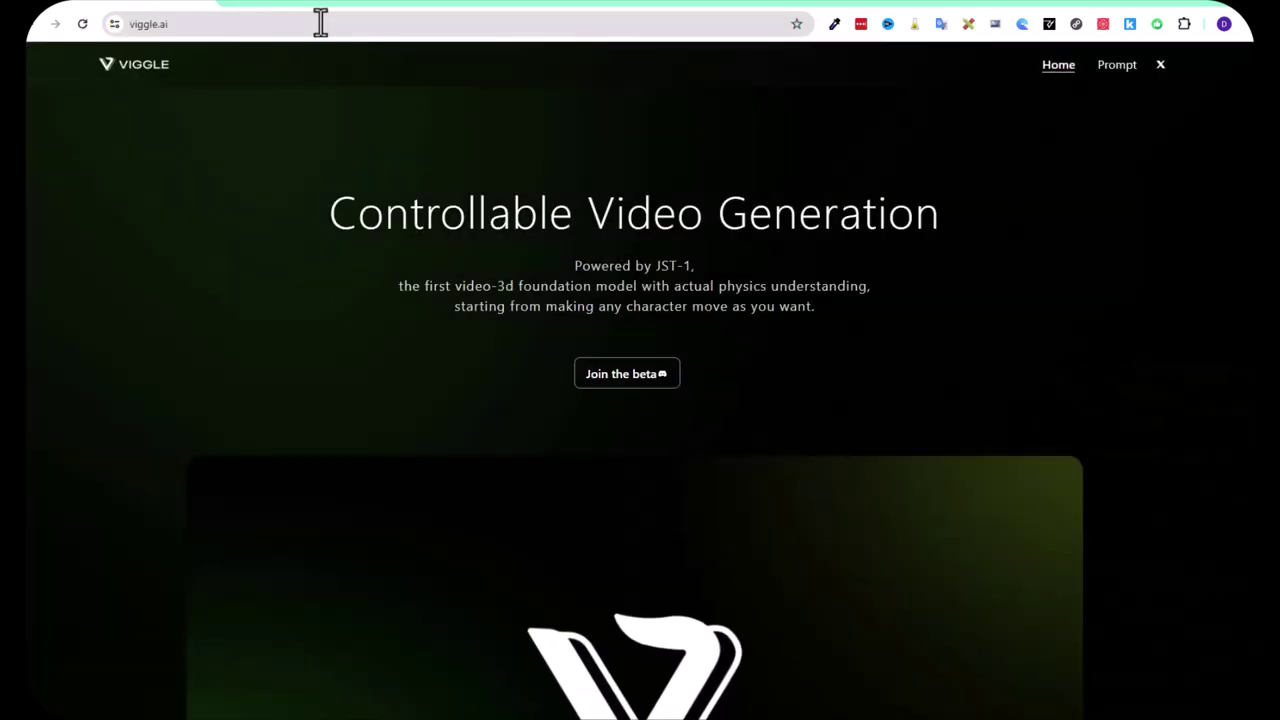
# Step: Look over the Viggle homepage and join the beta on Discord
pyautogui.scroll(-3, 100, 392)
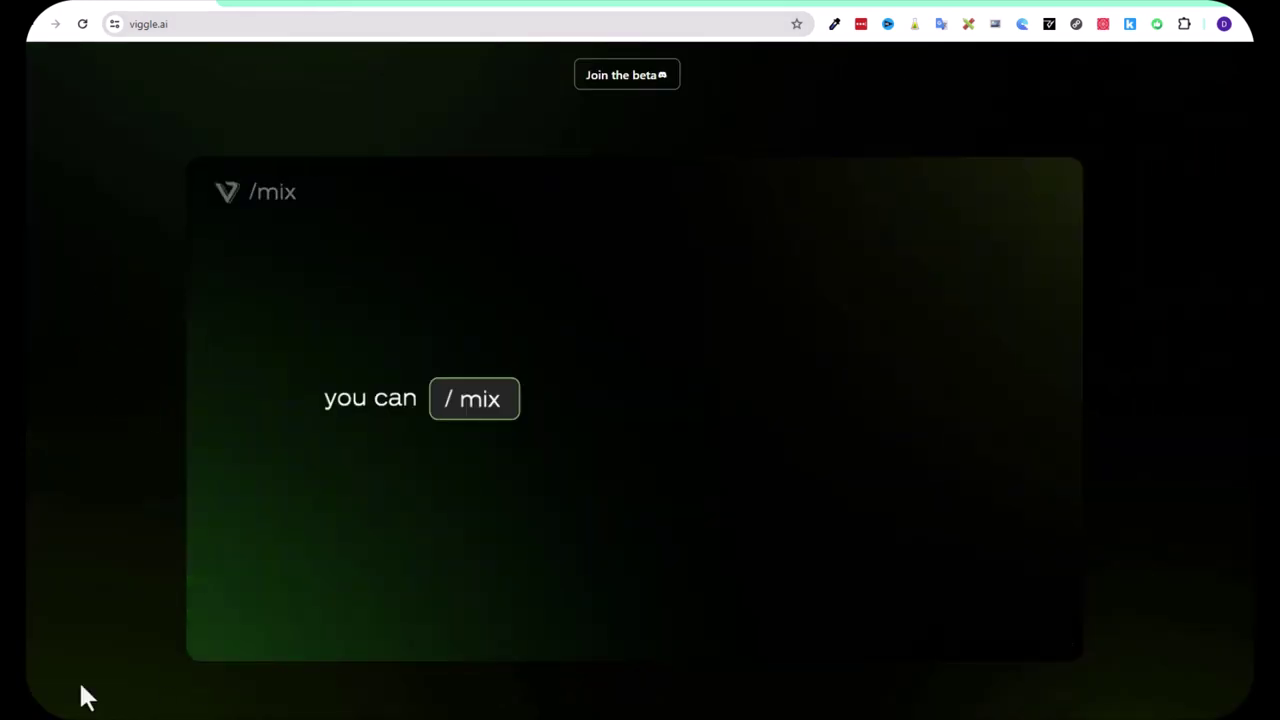
pyautogui.moveTo(205, 635)
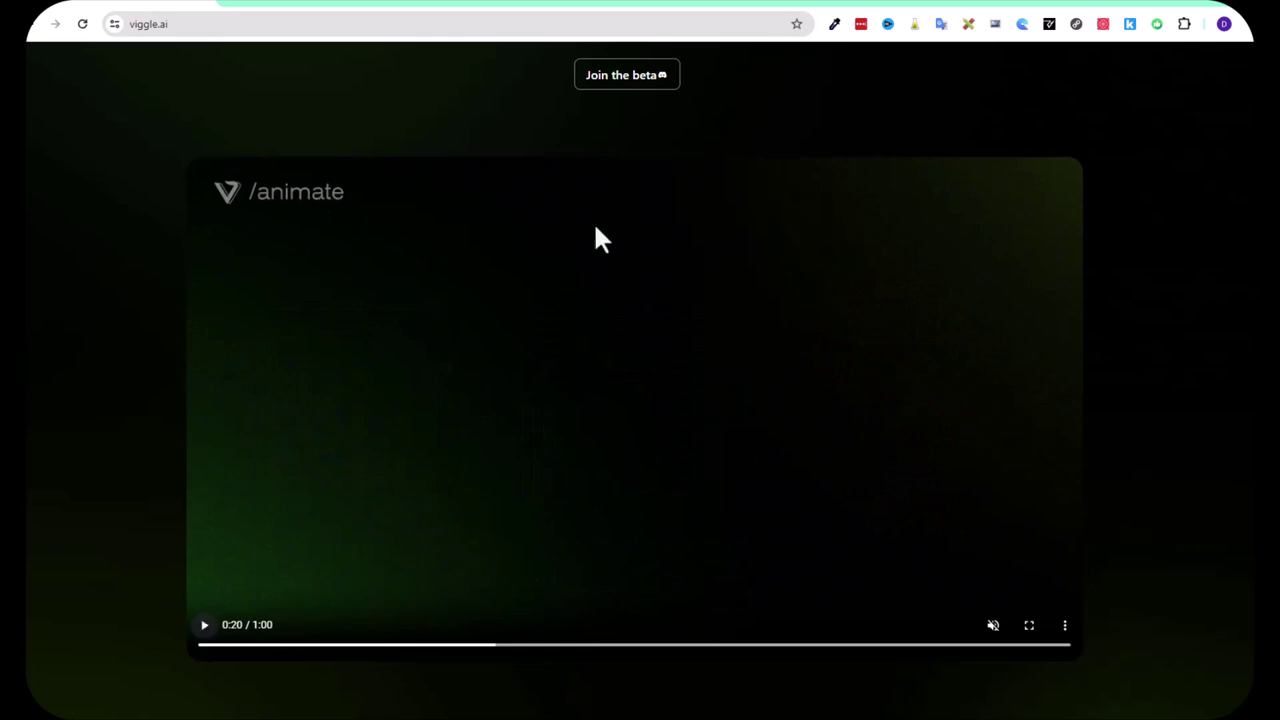
pyautogui.scroll(3, 610, 368)
pyautogui.click(650, 378)
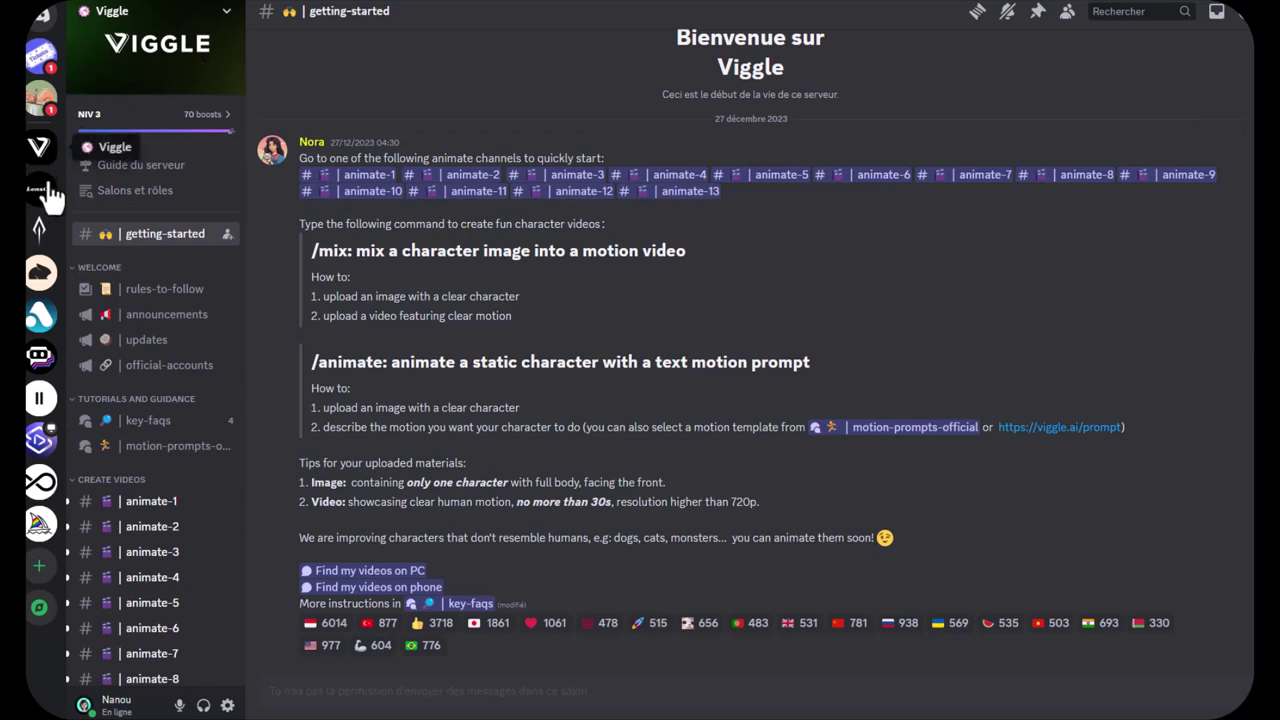
# Step: Open the animate-7 channel and enter / in the composer to list Viggle's commands
pyautogui.scroll(-3, 108, 349)
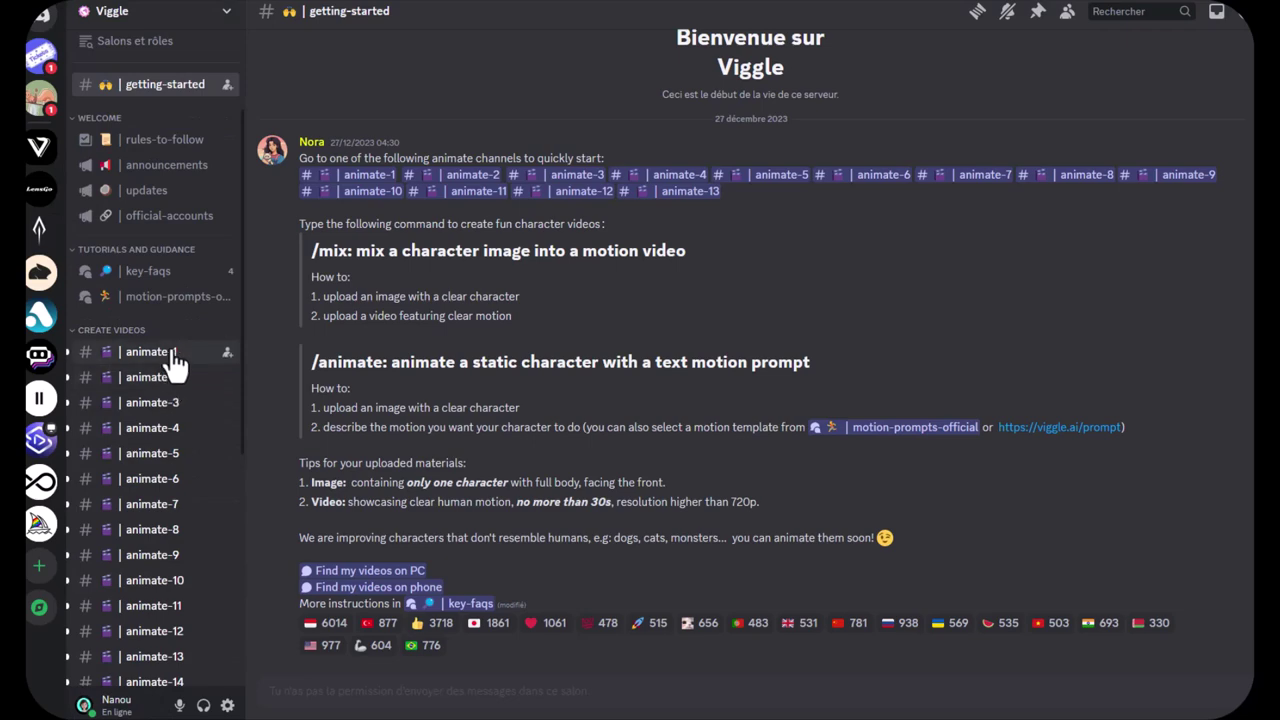
pyautogui.click(150, 506)
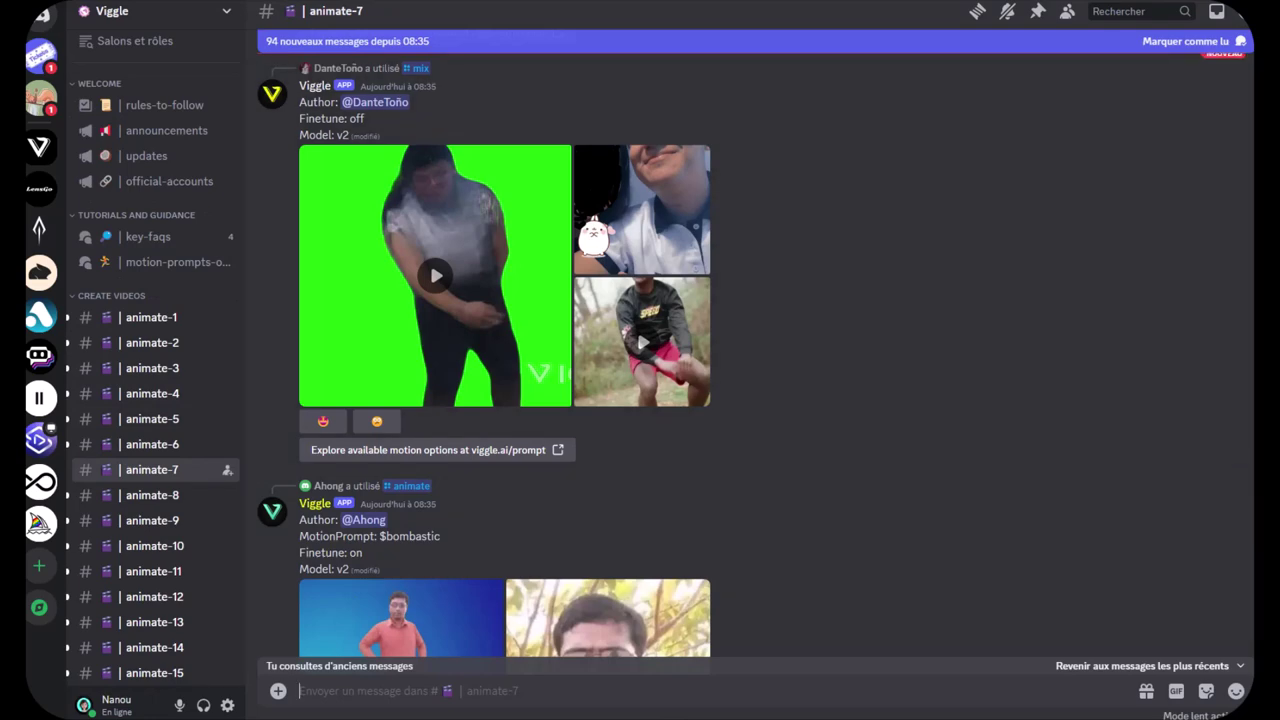
pyautogui.scroll(-6, 484, 350)
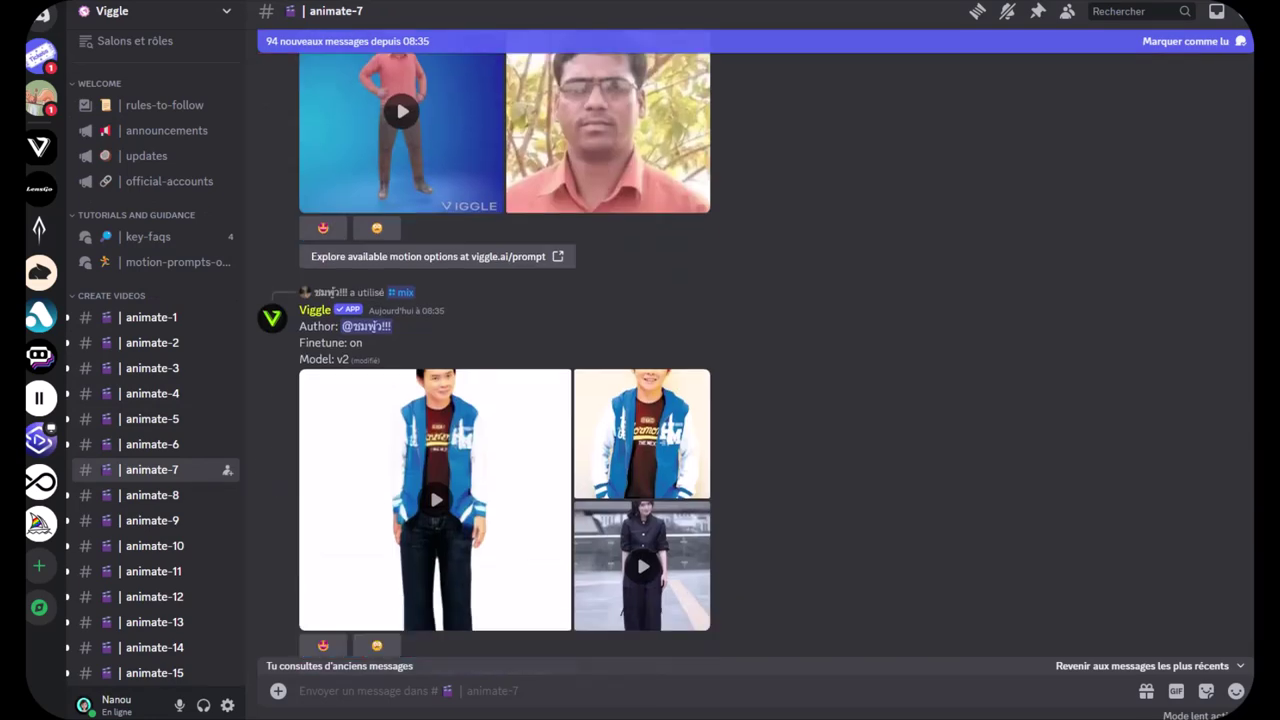
pyautogui.scroll(-10, 750, 350)
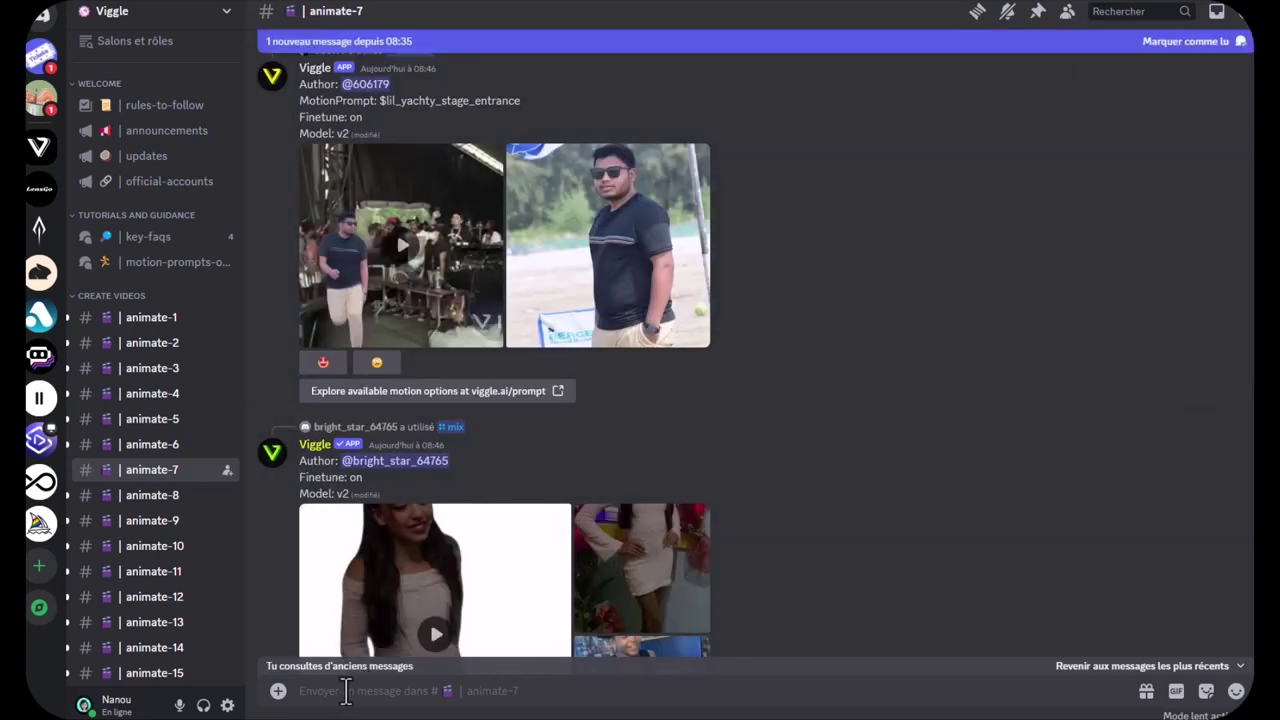
pyautogui.click(305, 692)
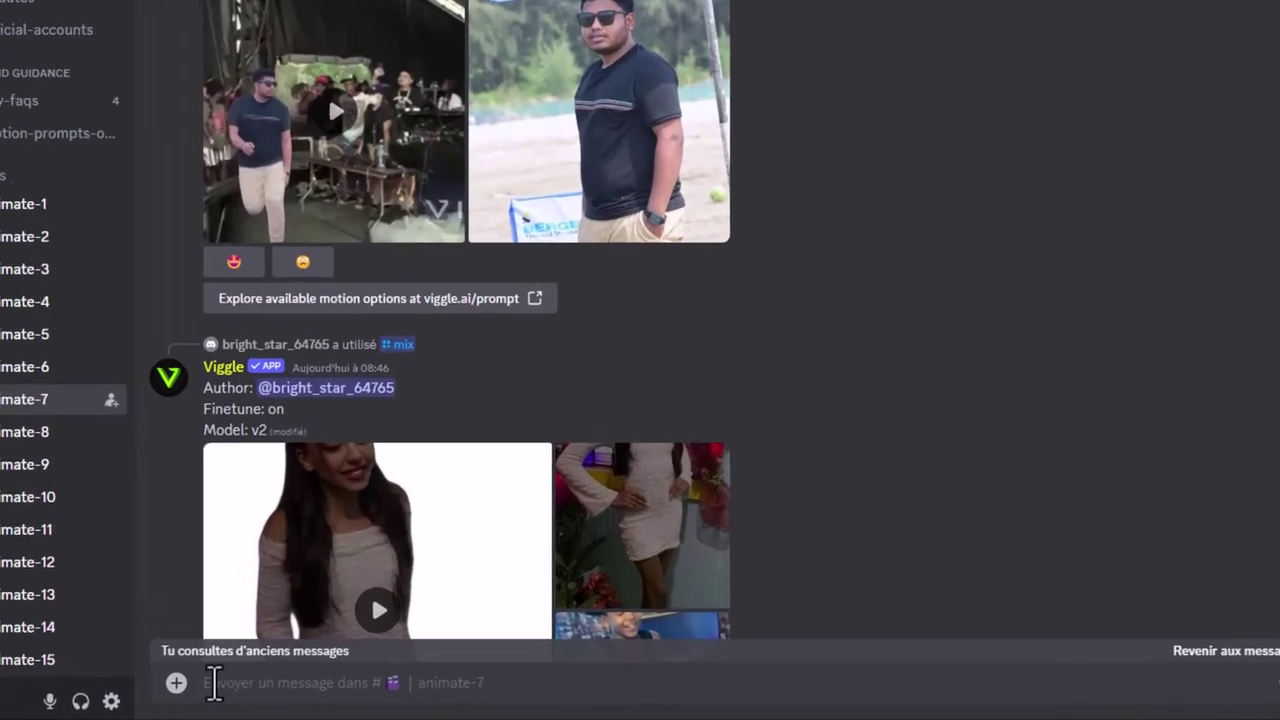
pyautogui.write('/')
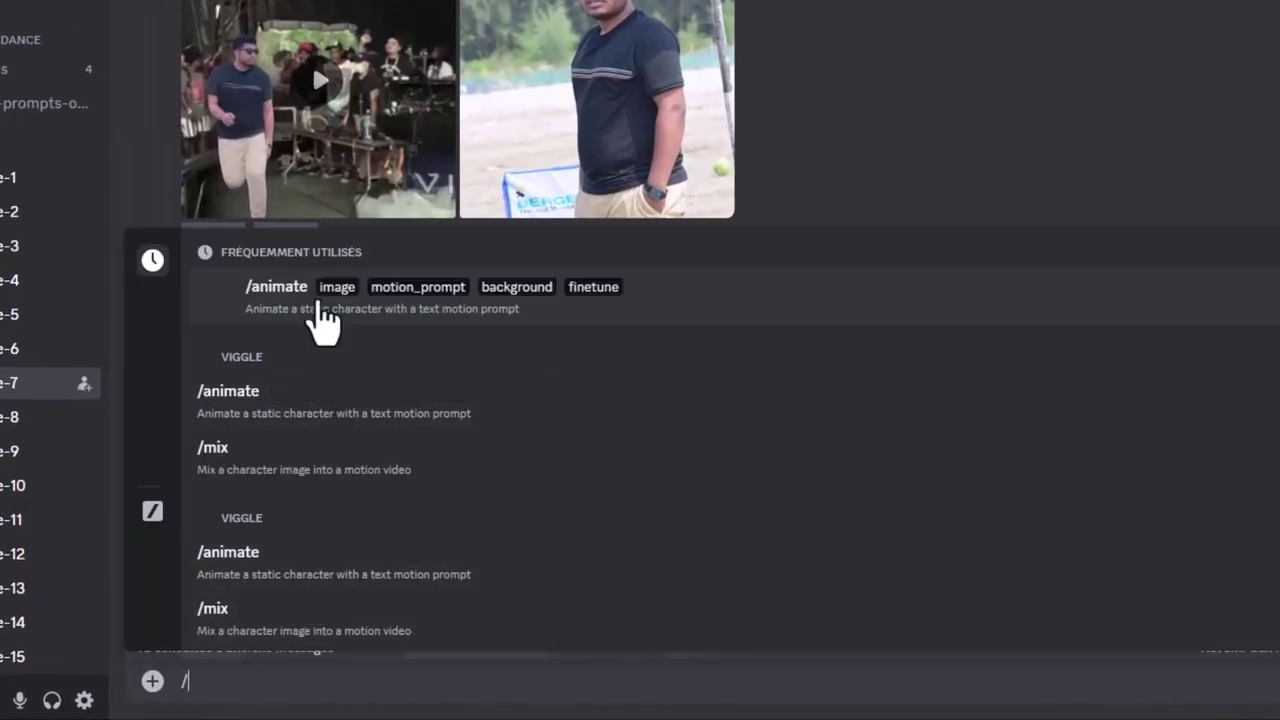
# Step: Start /animate with woman2.png from Téléchargements attached as the character image
pyautogui.click(279, 291)
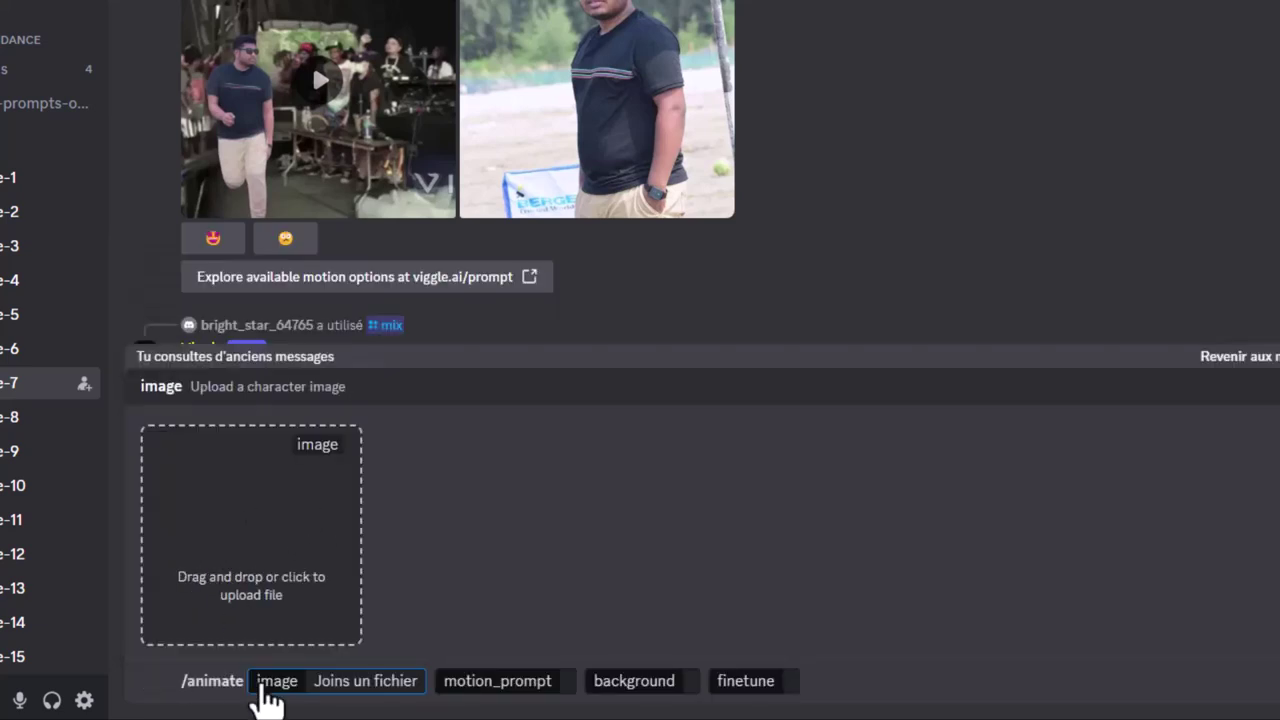
pyautogui.click(268, 682)
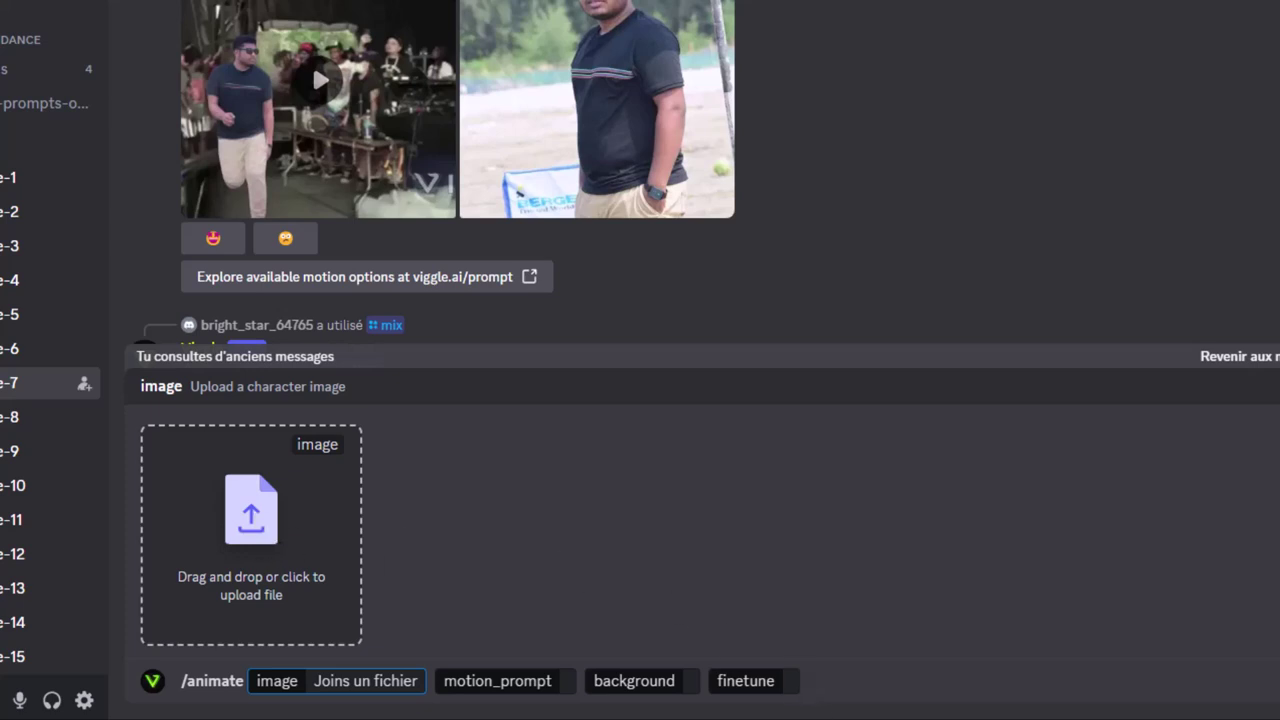
pyautogui.moveTo(1086, 700)
pyautogui.click(1150, 640)
pyautogui.moveTo(262, 204); pyautogui.dragTo(270, 623)
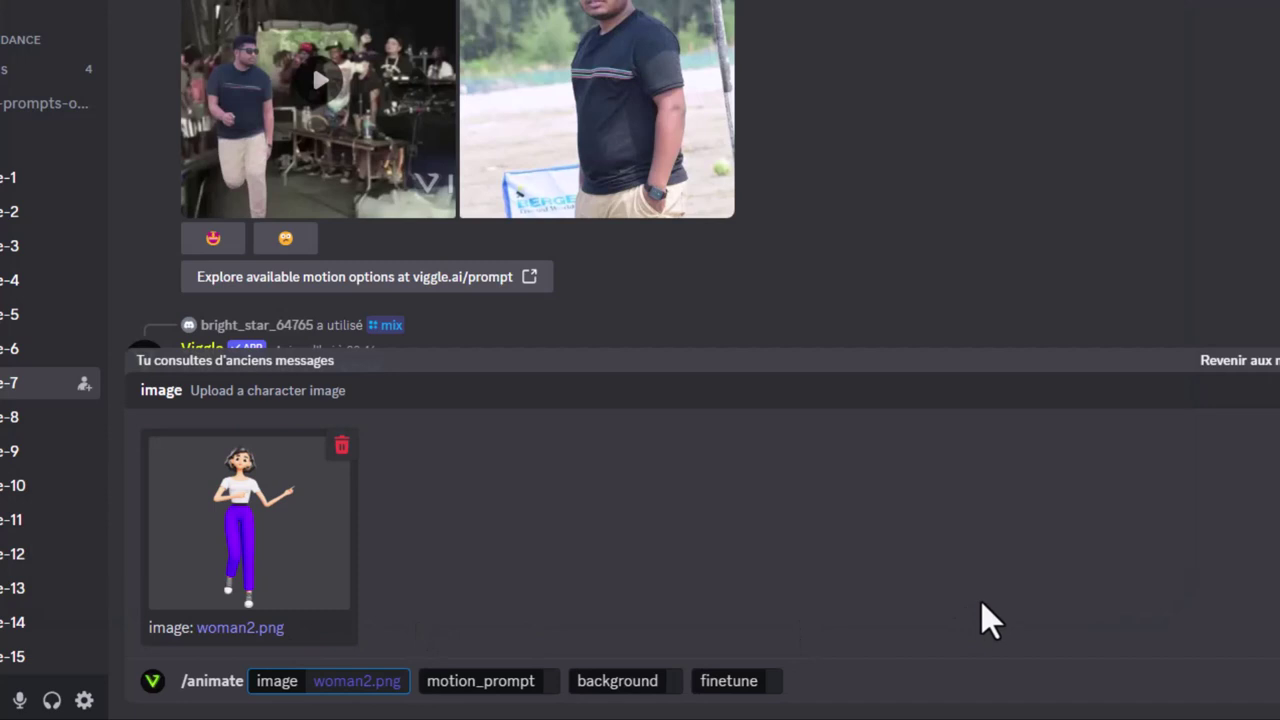
pyautogui.click(522, 692)
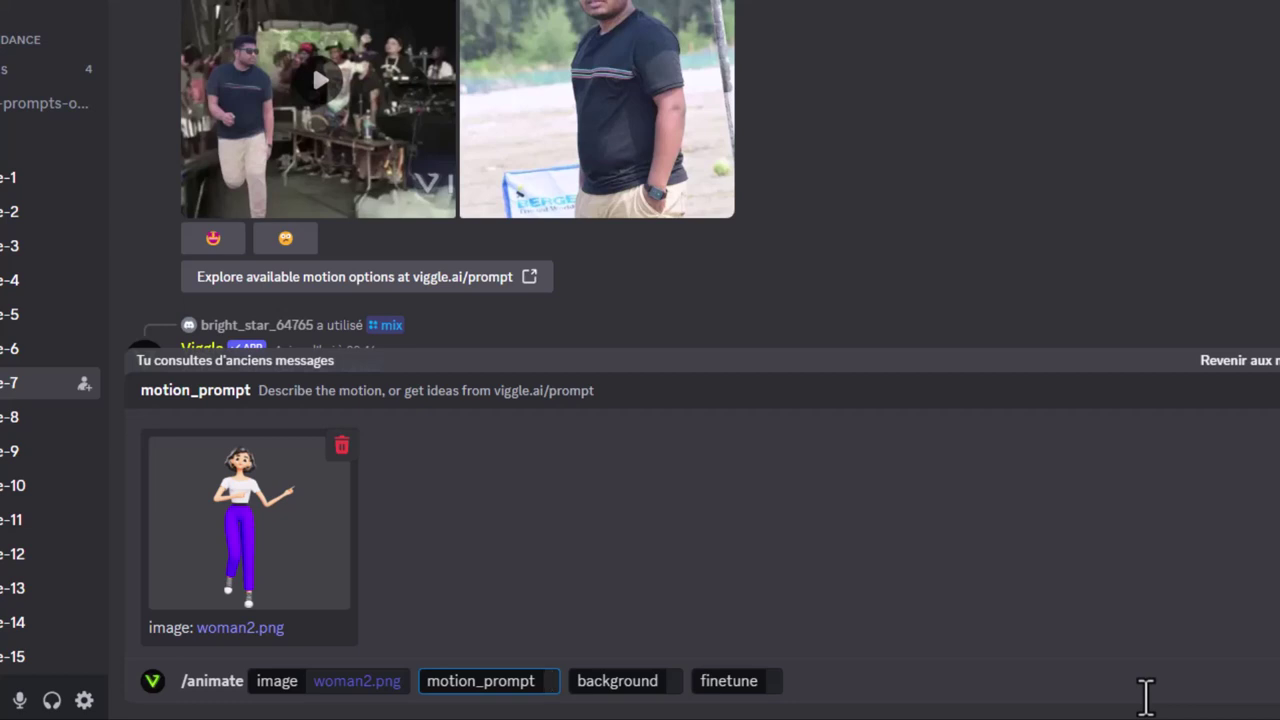
# Step: Send /animate with motion prompt 'dance', From template background and finetune On
pyautogui.write('dance')
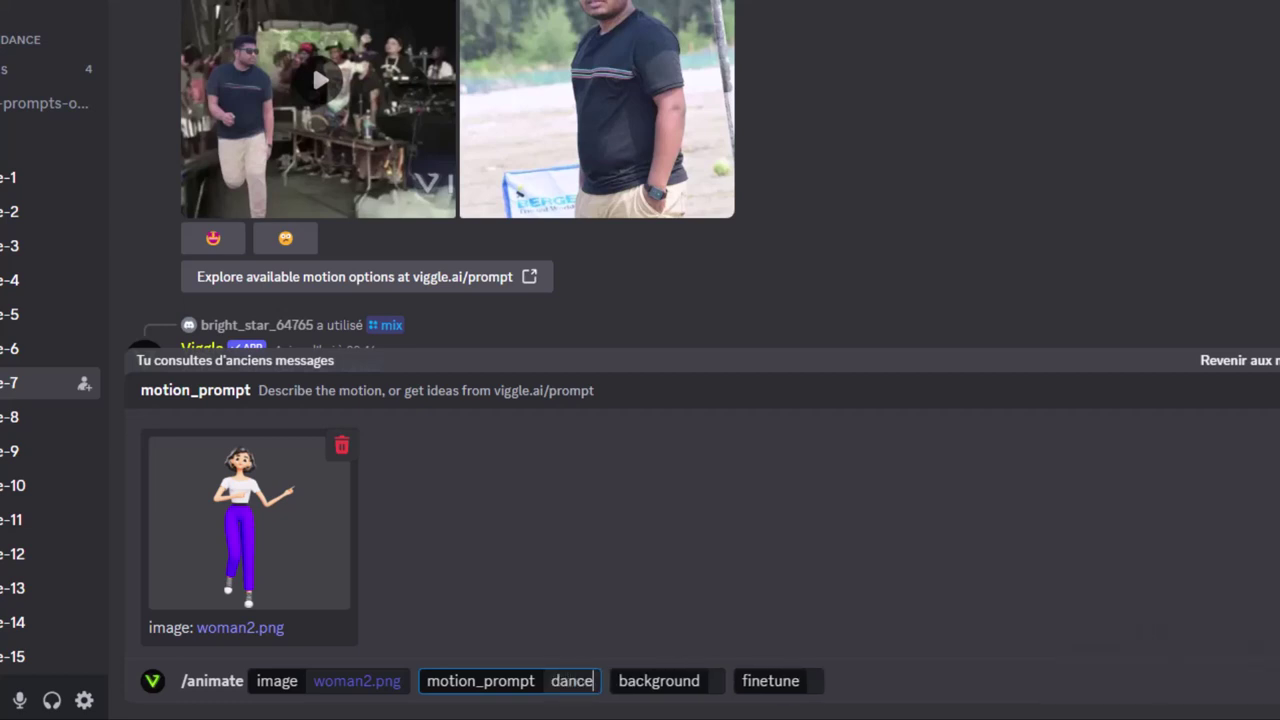
pyautogui.click(664, 695)
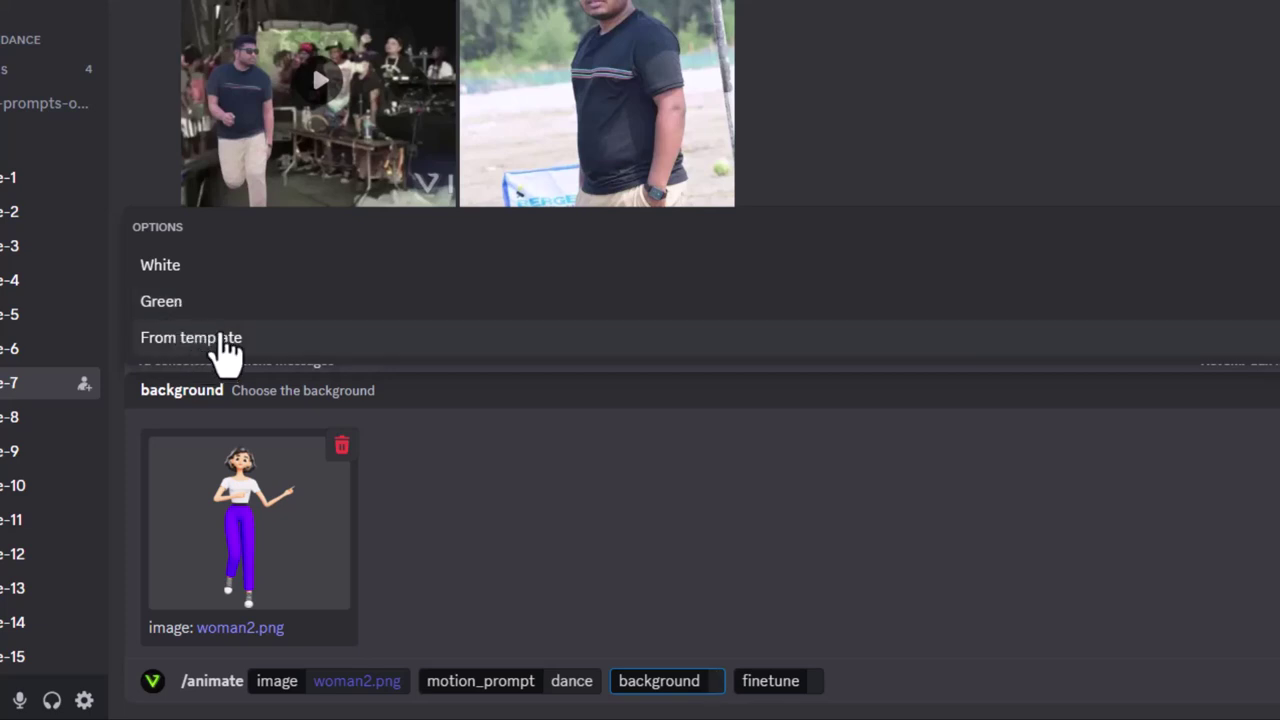
pyautogui.click(169, 343)
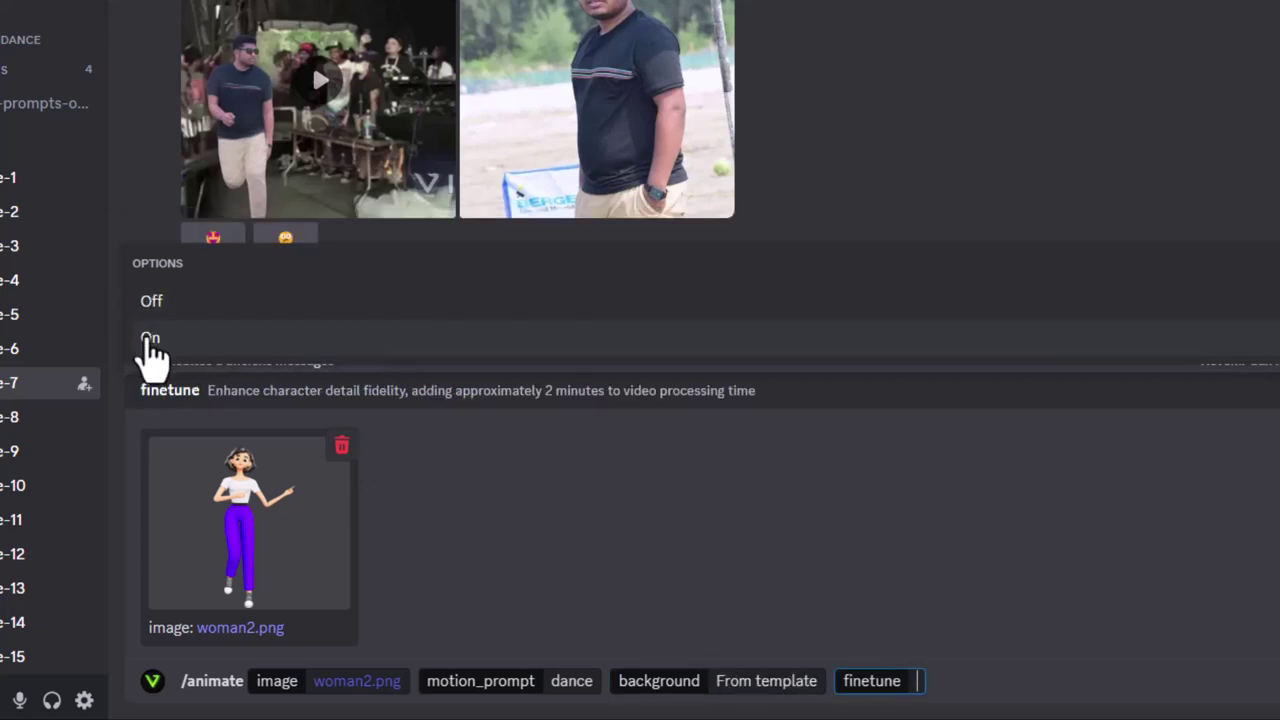
pyautogui.click(150, 345)
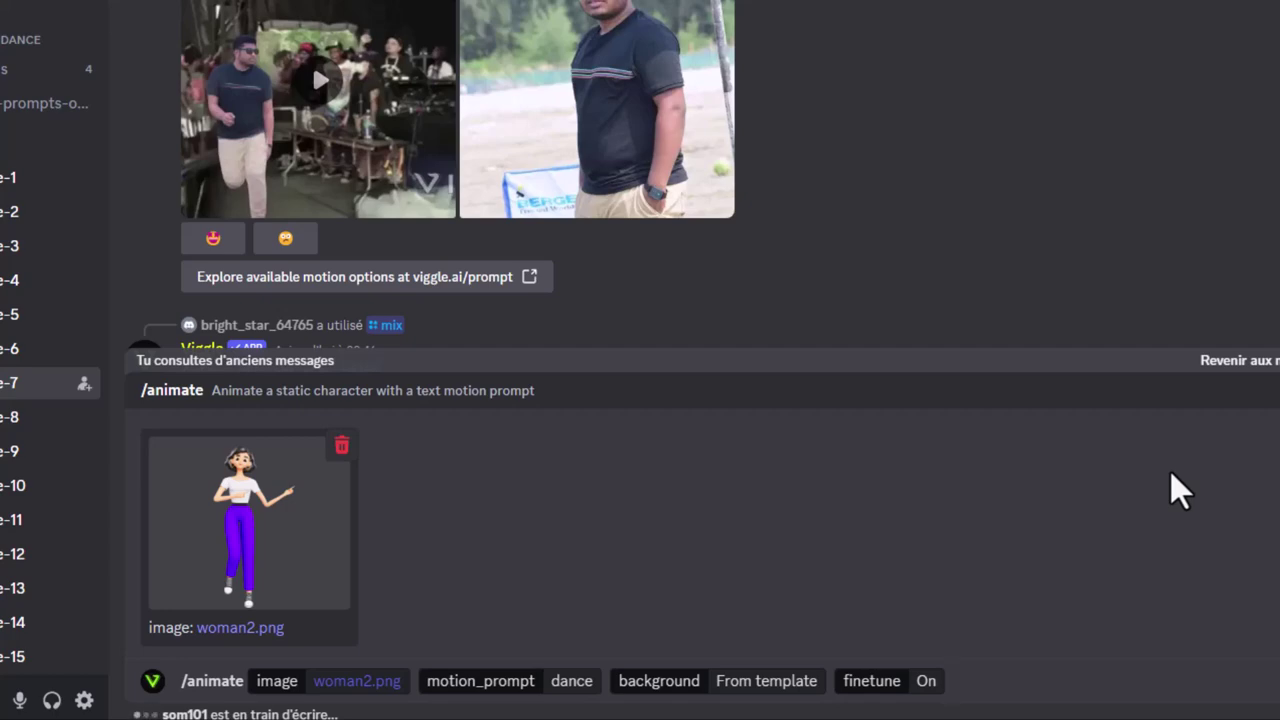
pyautogui.press('Return')
# Step: Scroll down to the finished dance result and download the generated video
pyautogui.scroll(-5, 898, 362)
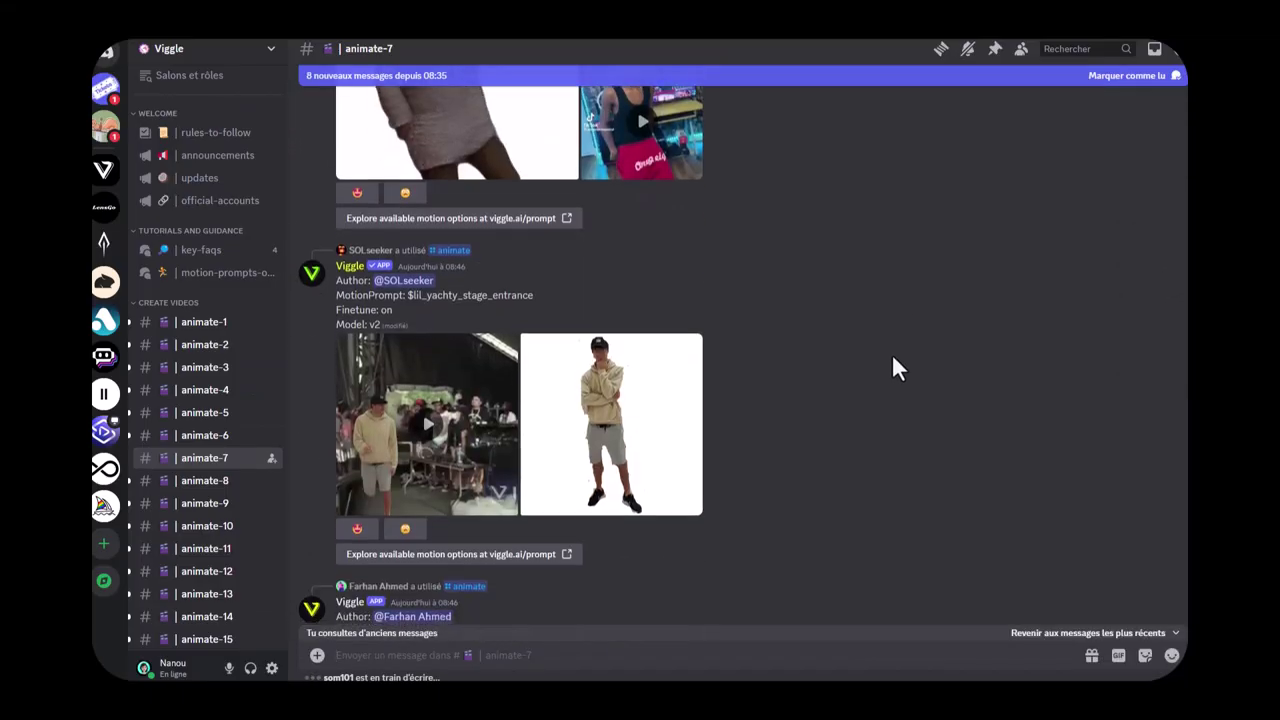
pyautogui.scroll(-3, 880, 360)
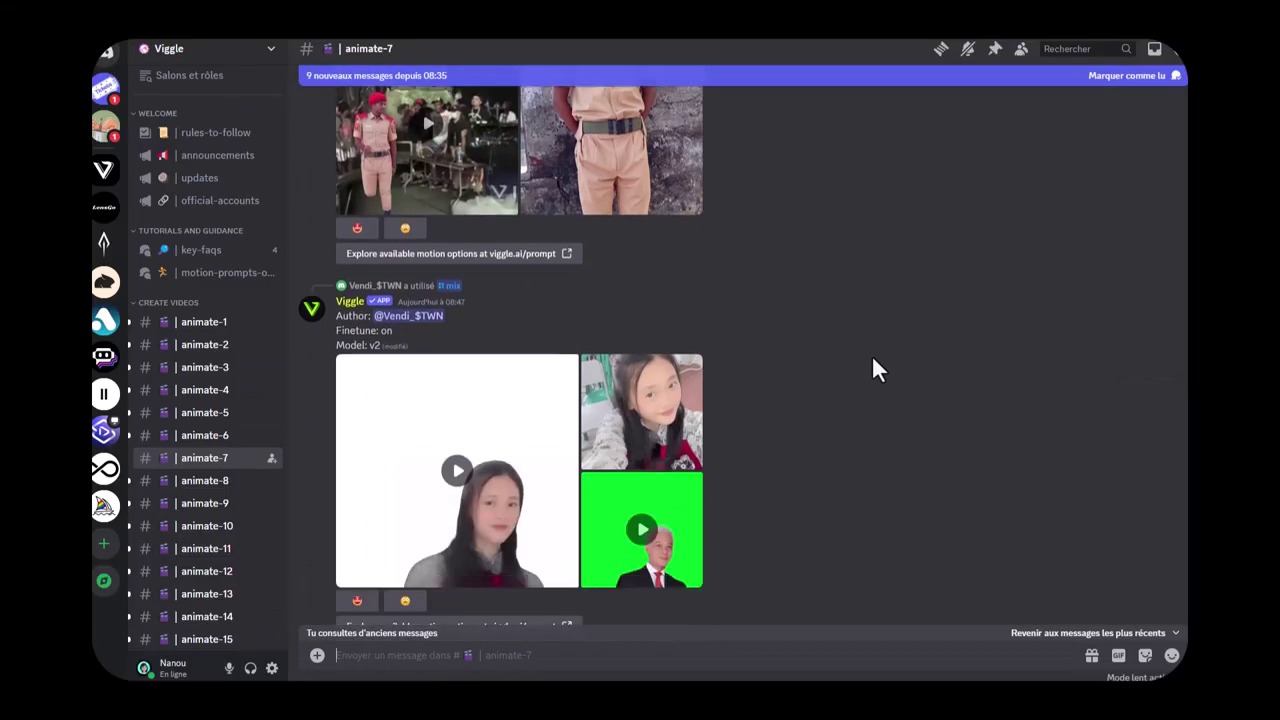
pyautogui.scroll(-3, 873, 361)
pyautogui.scroll(-3, 873, 361)
pyautogui.scroll(-3, 873, 361)
pyautogui.scroll(-2, 873, 361)
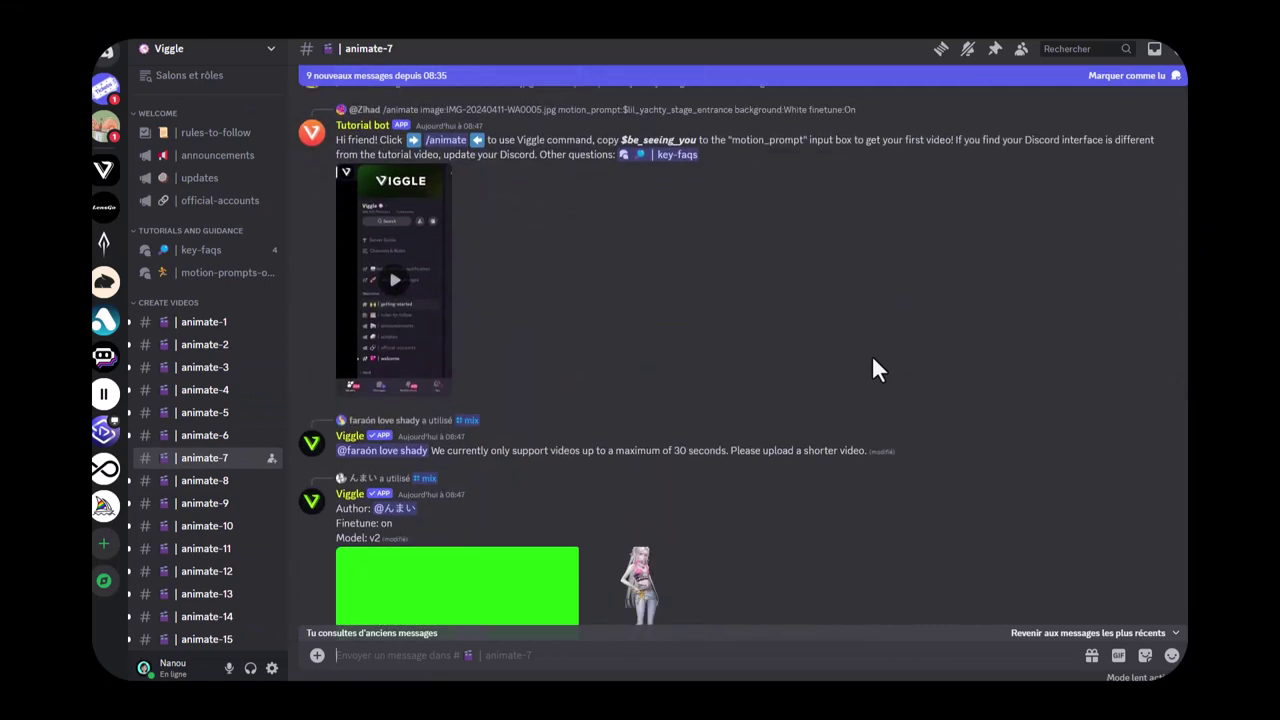
pyautogui.scroll(-4, 873, 361)
pyautogui.scroll(-3, 873, 361)
pyautogui.scroll(-2, 873, 361)
pyautogui.scroll(-4, 872, 368)
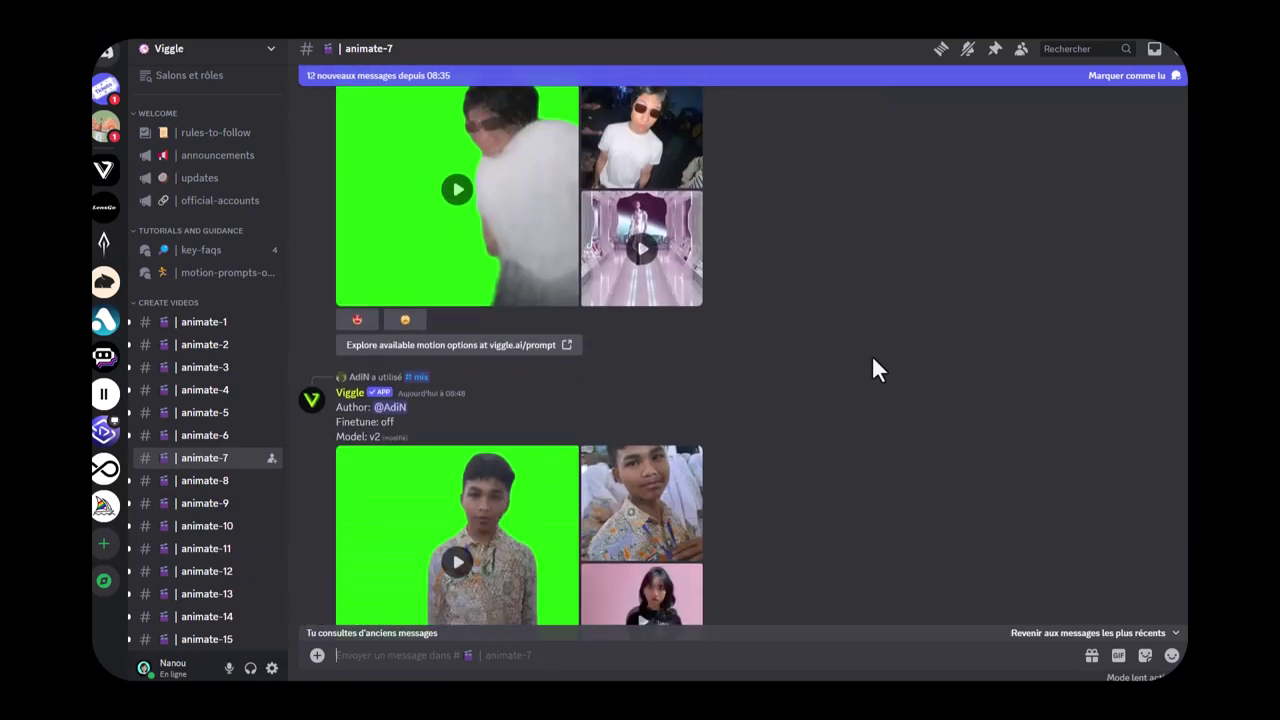
pyautogui.scroll(-3, 872, 368)
pyautogui.scroll(-3, 872, 368)
pyautogui.scroll(-3, 700, 360)
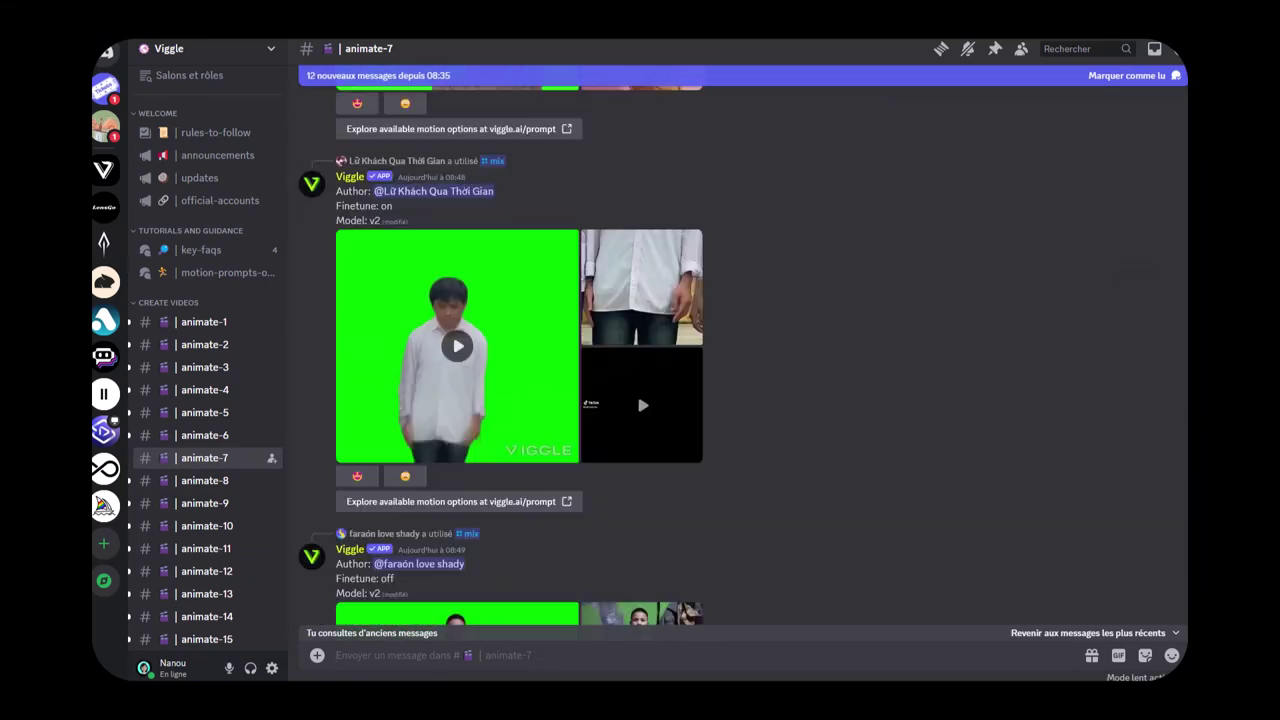
pyautogui.scroll(-3, 700, 360)
pyautogui.scroll(-4, 563, 314)
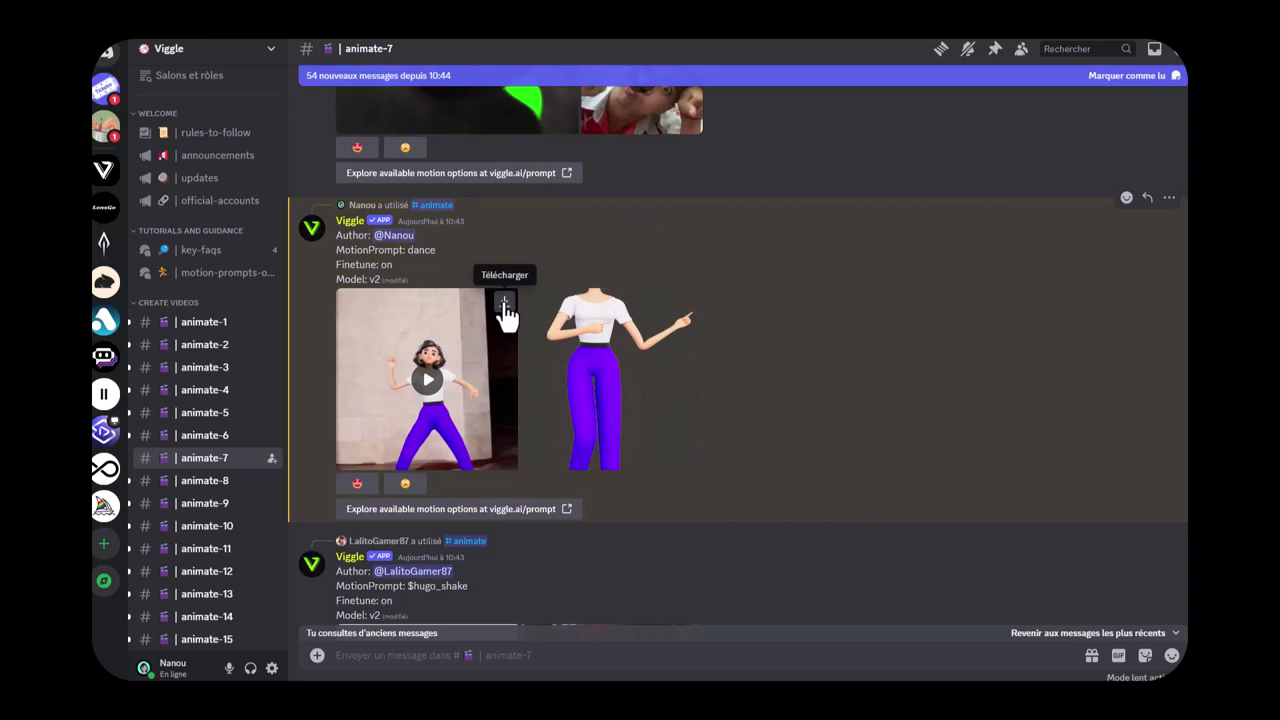
pyautogui.click(505, 303)
# Step: Play the downloaded video (5).mp4 from Chrome's recent downloads
pyautogui.click(594, 434)
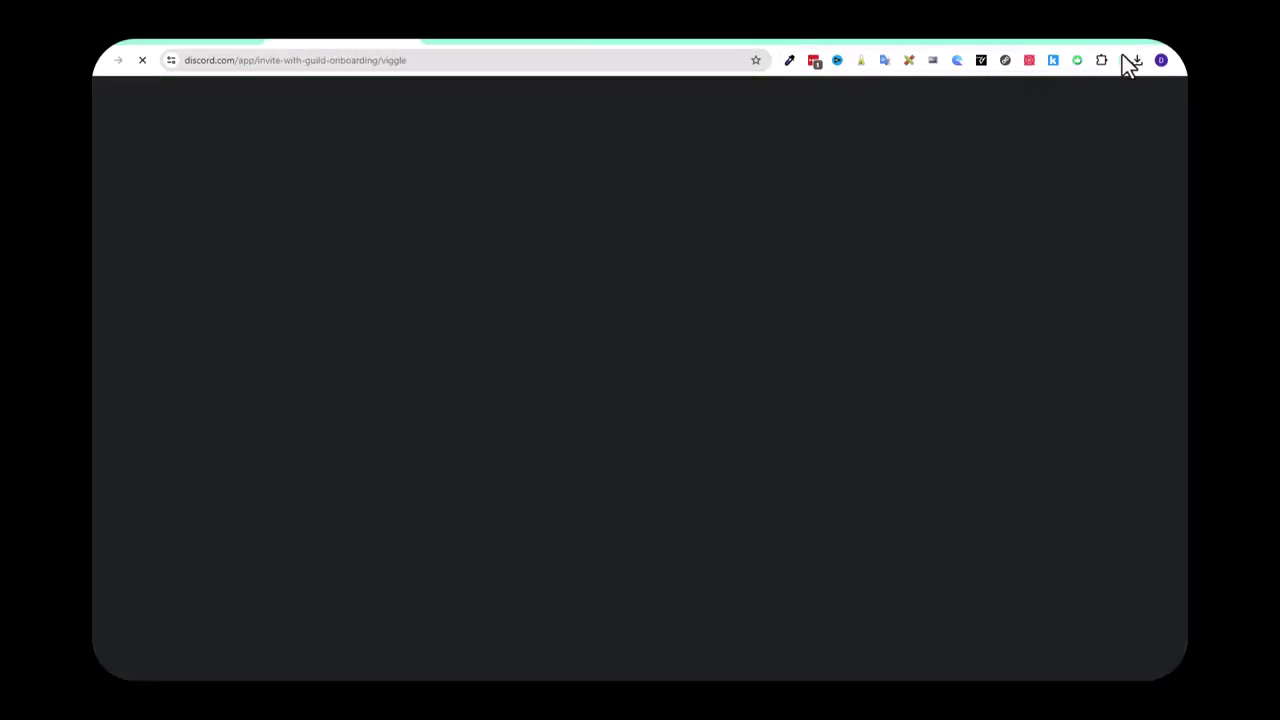
pyautogui.click(1138, 62)
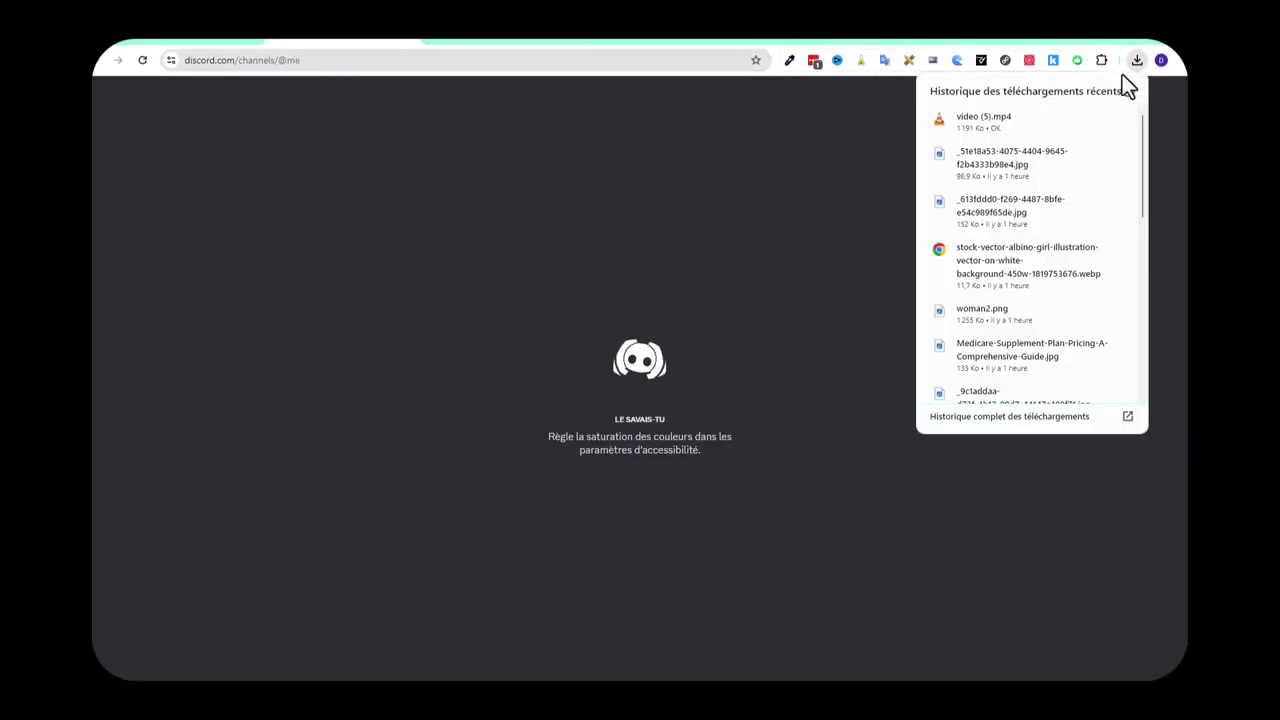
pyautogui.click(990, 118)
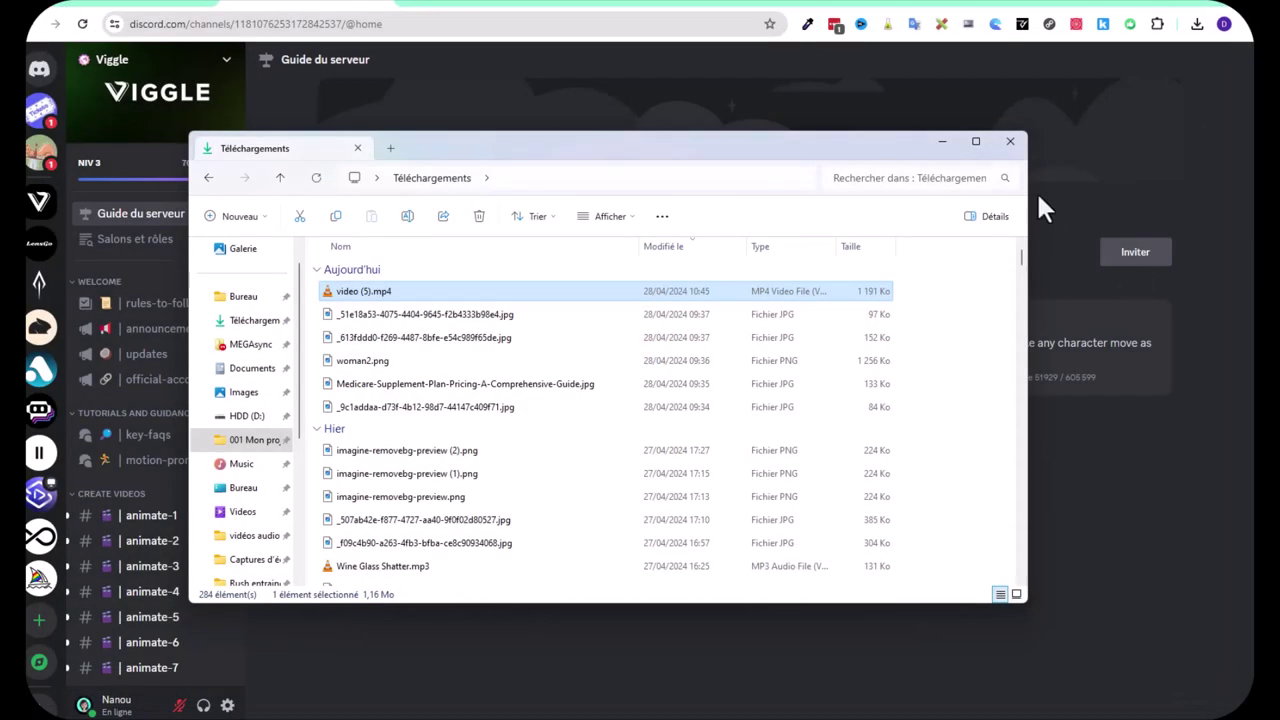
# Step: Minimize Explorer, return to animate-7 and scroll up to the woman's dance result
pyautogui.click(945, 150)
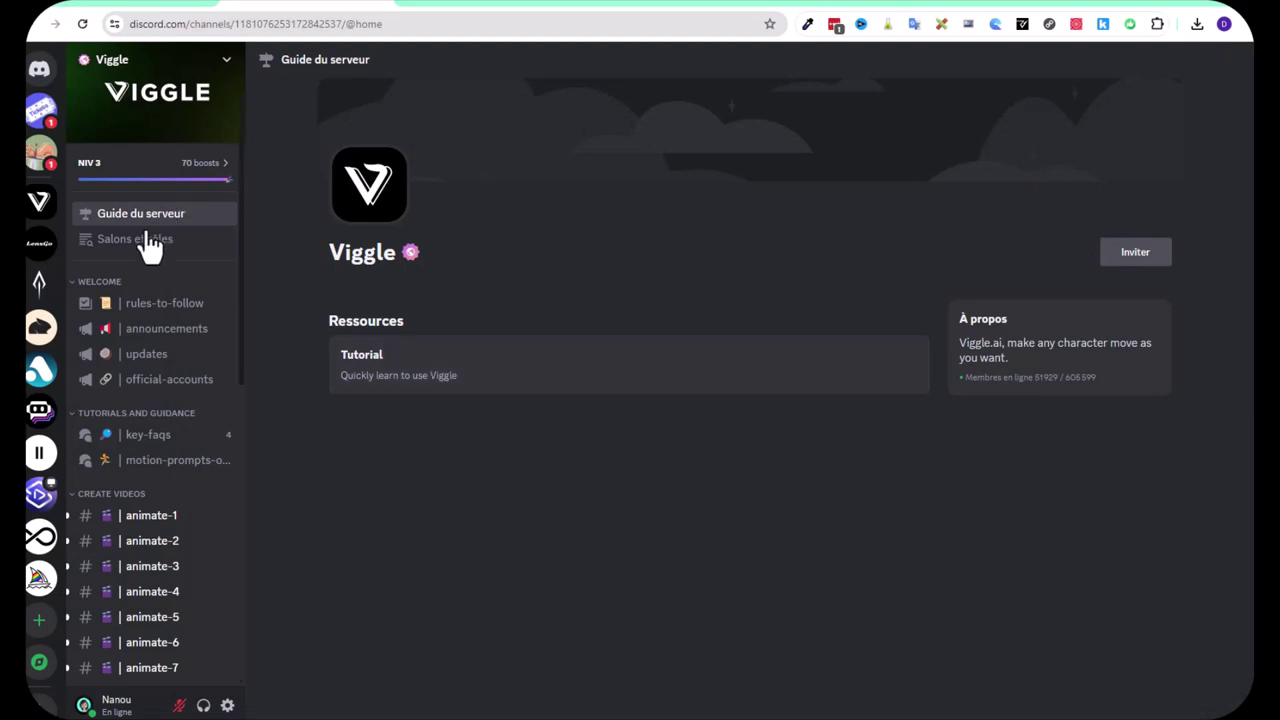
pyautogui.scroll(-3, 149, 466)
pyautogui.click(146, 452)
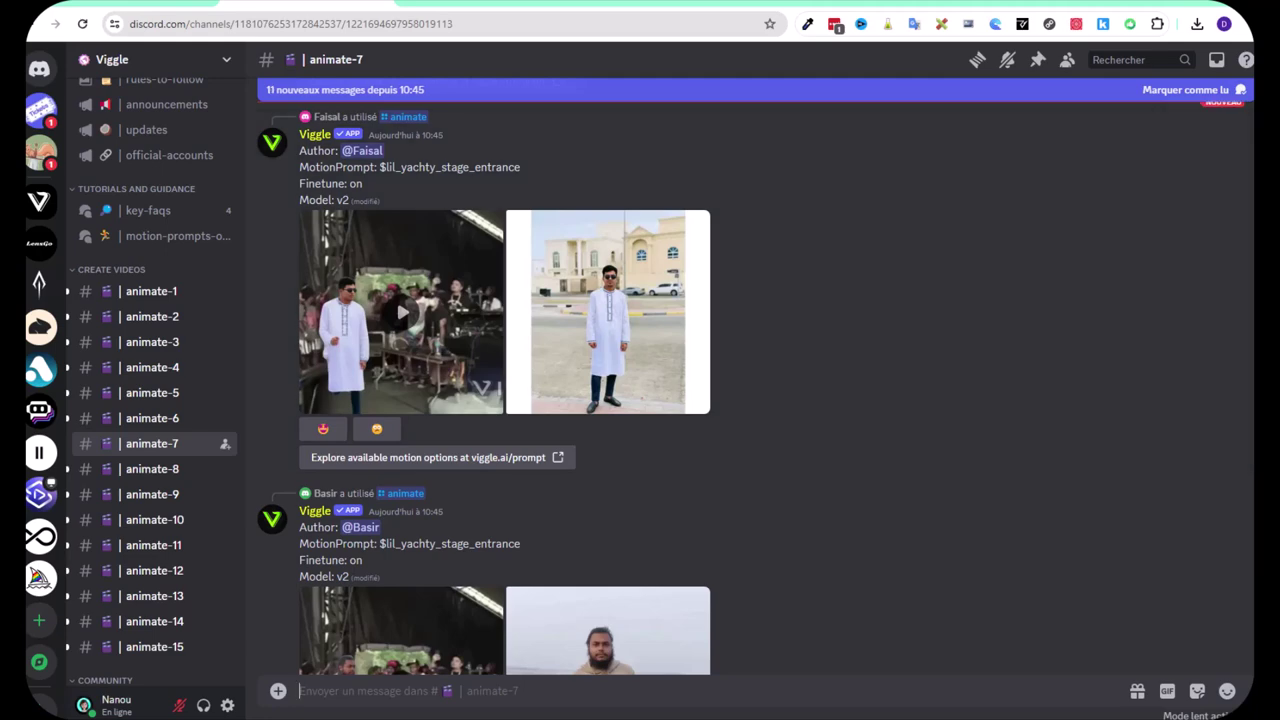
pyautogui.scroll(-3, 760, 380)
pyautogui.scroll(-7, 760, 380)
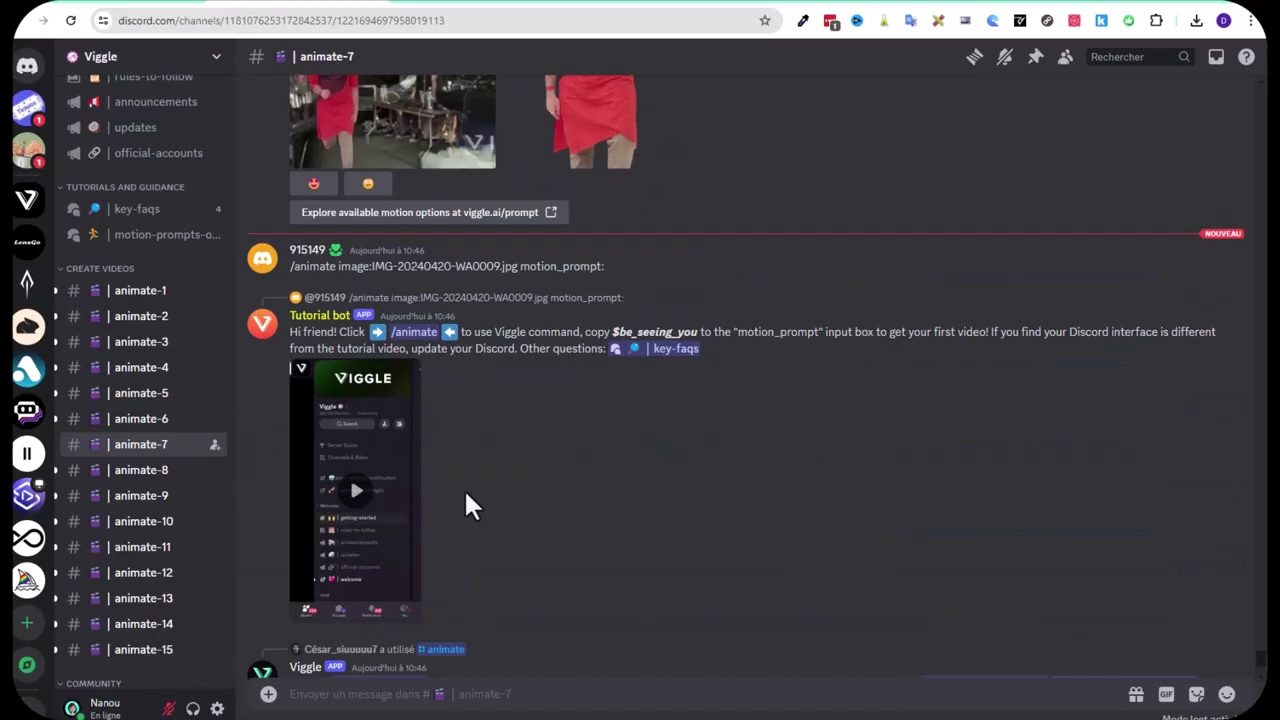
pyautogui.scroll(5, 466, 486)
pyautogui.scroll(5, 466, 486)
pyautogui.scroll(5, 440, 488)
pyautogui.scroll(5, 414, 483)
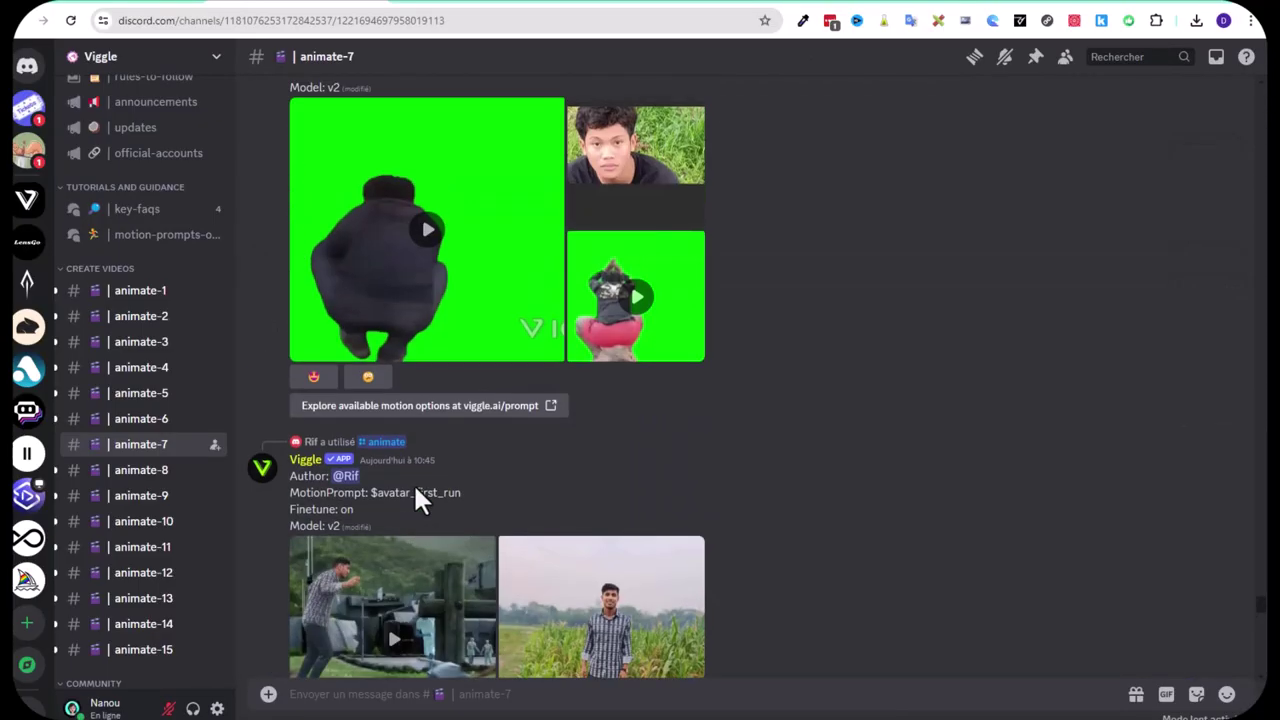
pyautogui.scroll(5, 423, 500)
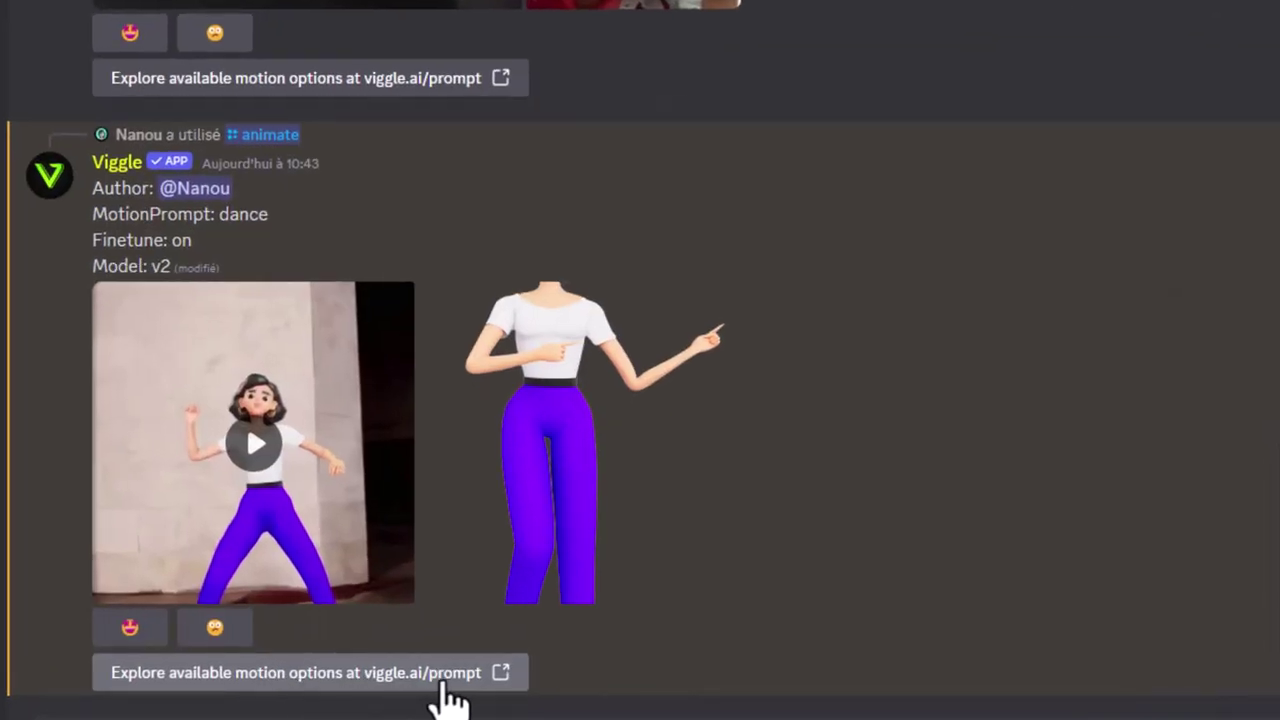
# Step: Page through Viggle's motion template gallery to page 3, then return to Discord
pyautogui.click(448, 676)
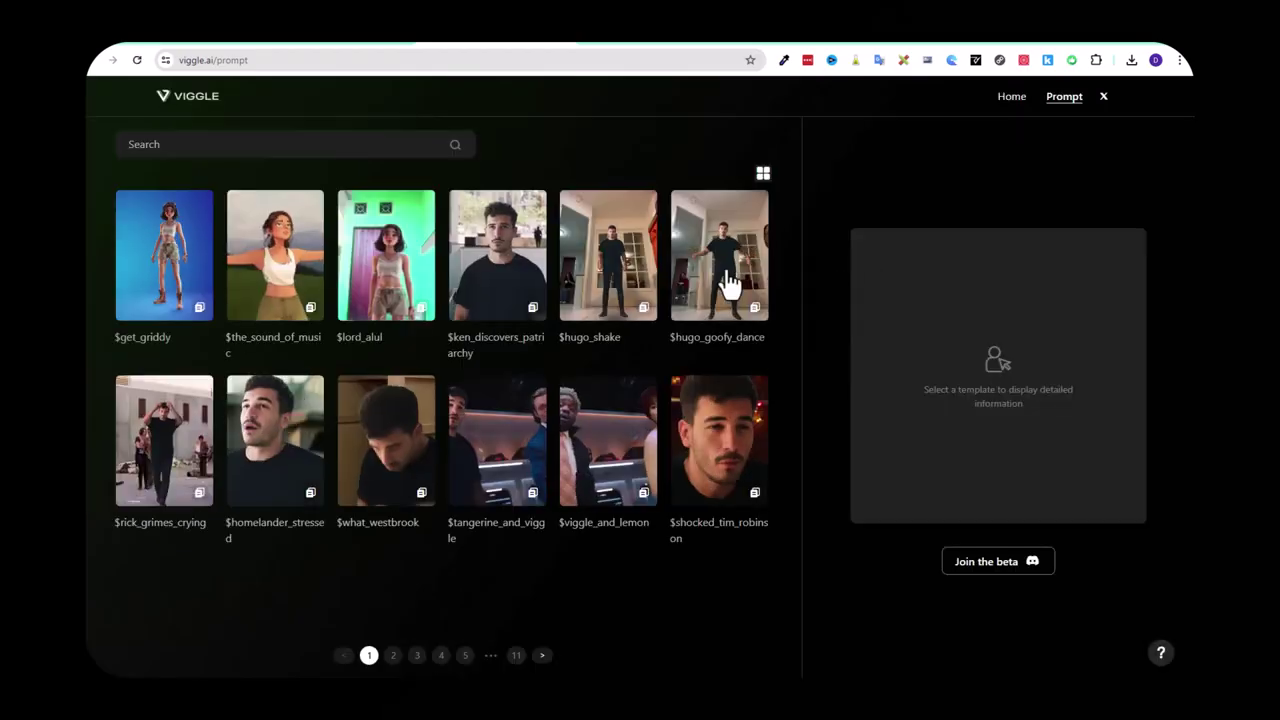
pyautogui.click(391, 660)
pyautogui.click(415, 660)
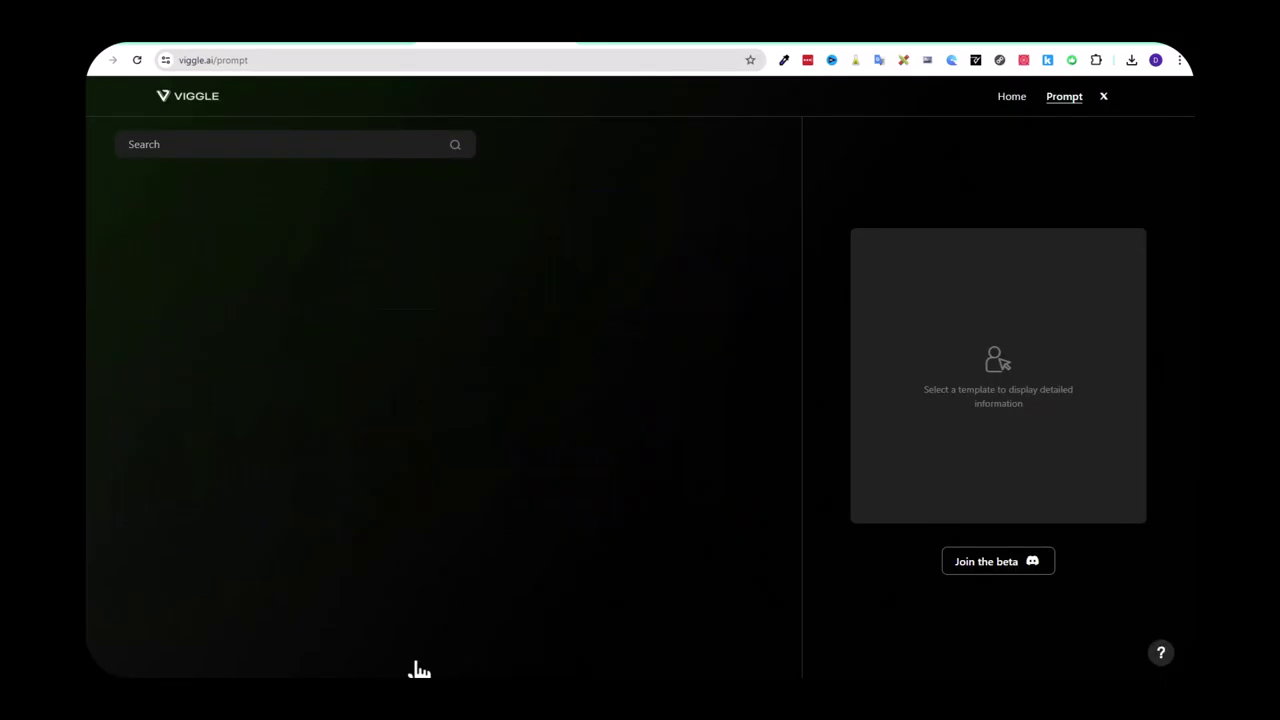
pyautogui.click(305, 5)
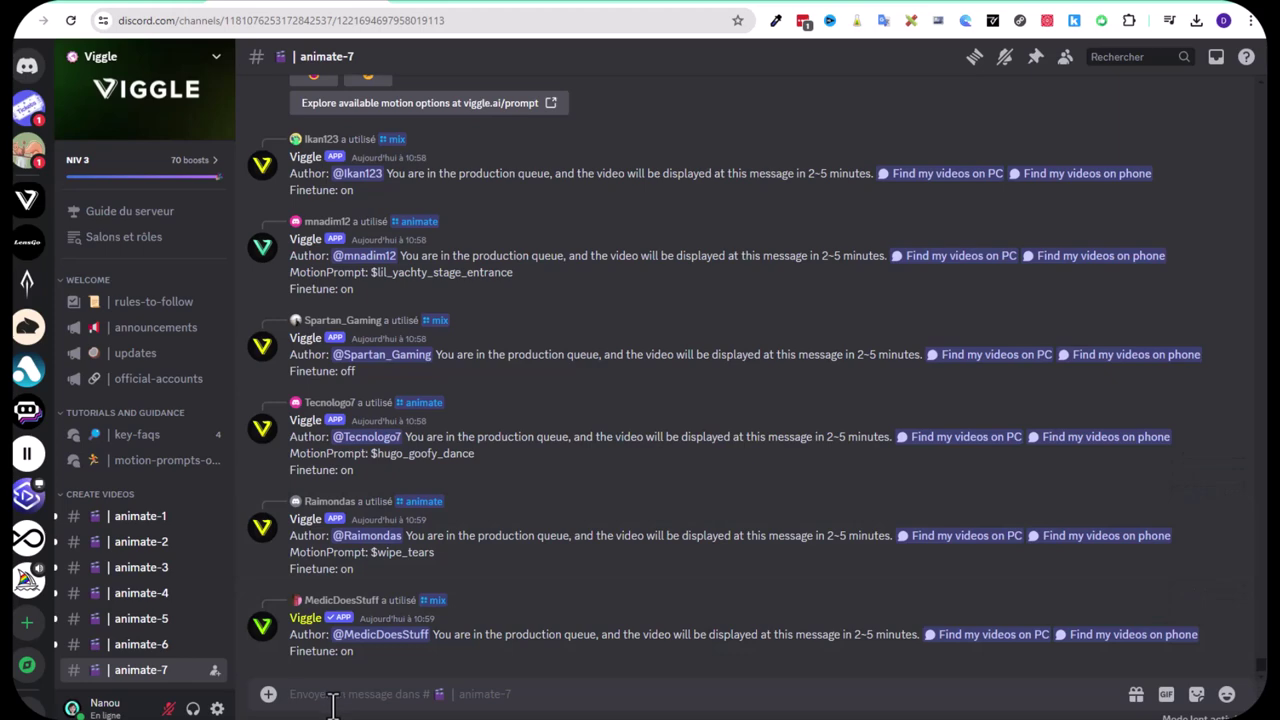
# Step: Send /animate for the grandma image with $mr_bean_dance, From template background, finetune On
pyautogui.write('/')
pyautogui.click(356, 415)
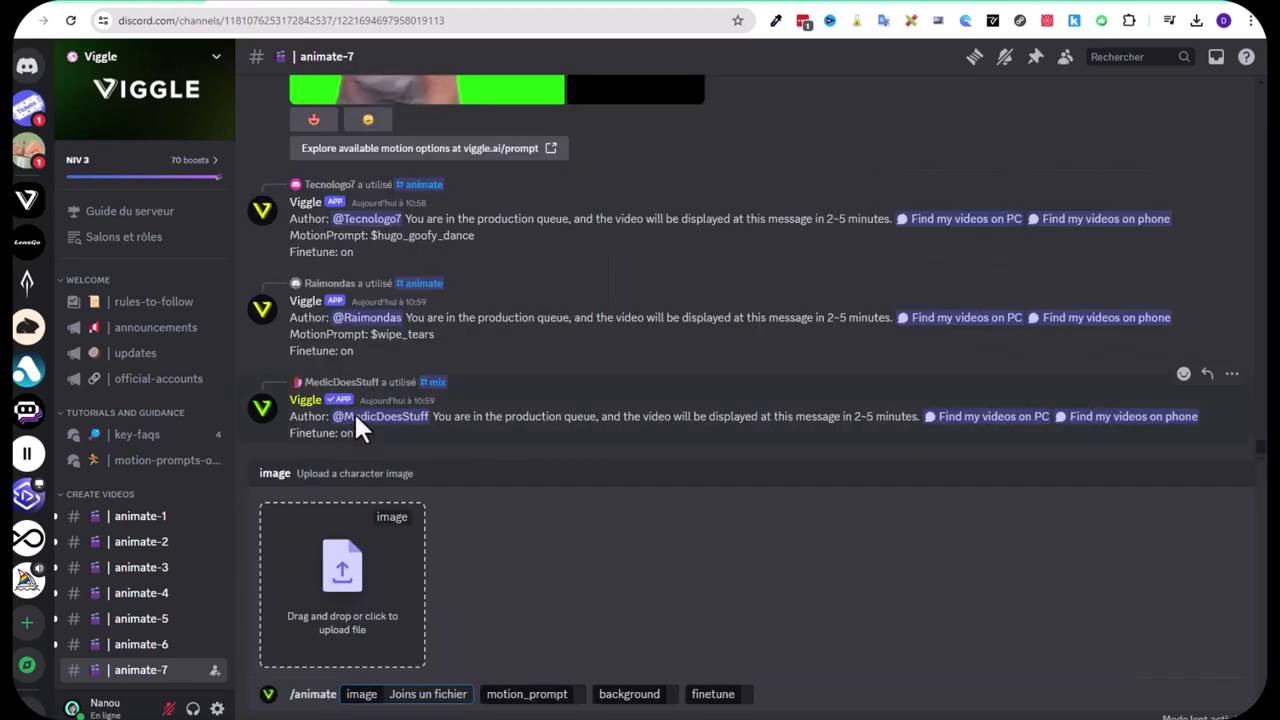
pyautogui.click(342, 559)
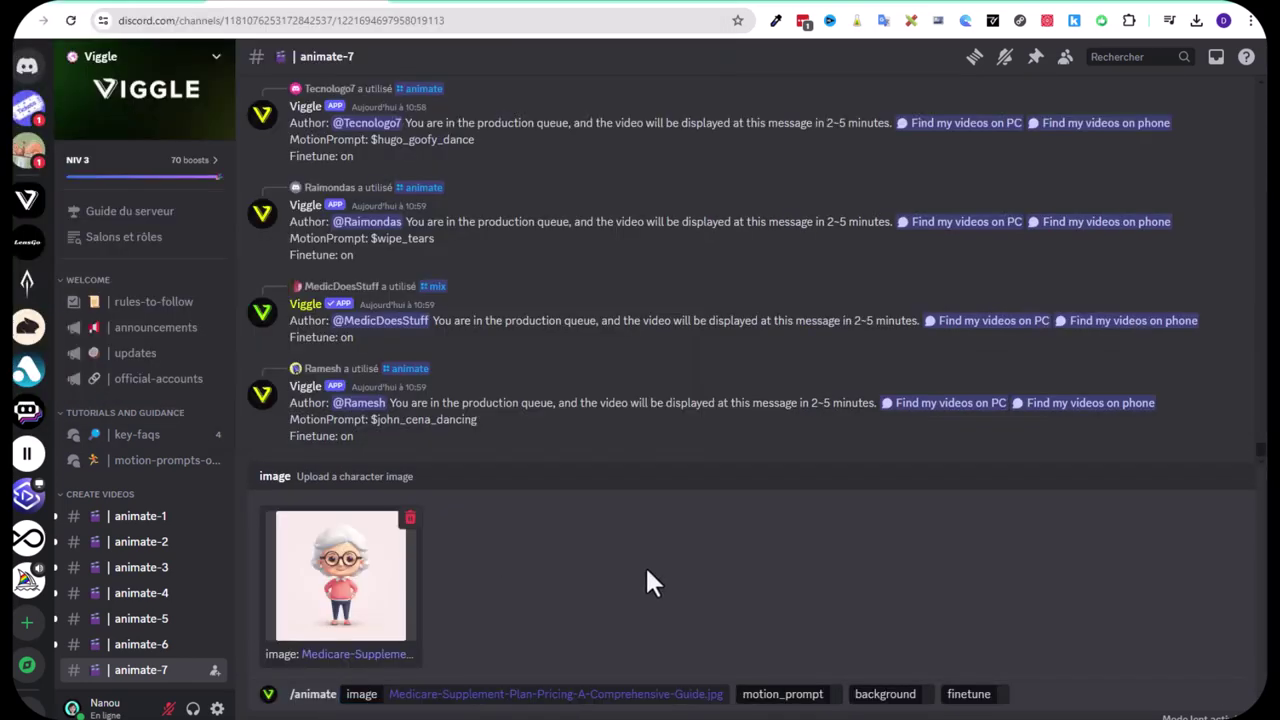
pyautogui.click(791, 697)
pyautogui.rightClick(835, 697)
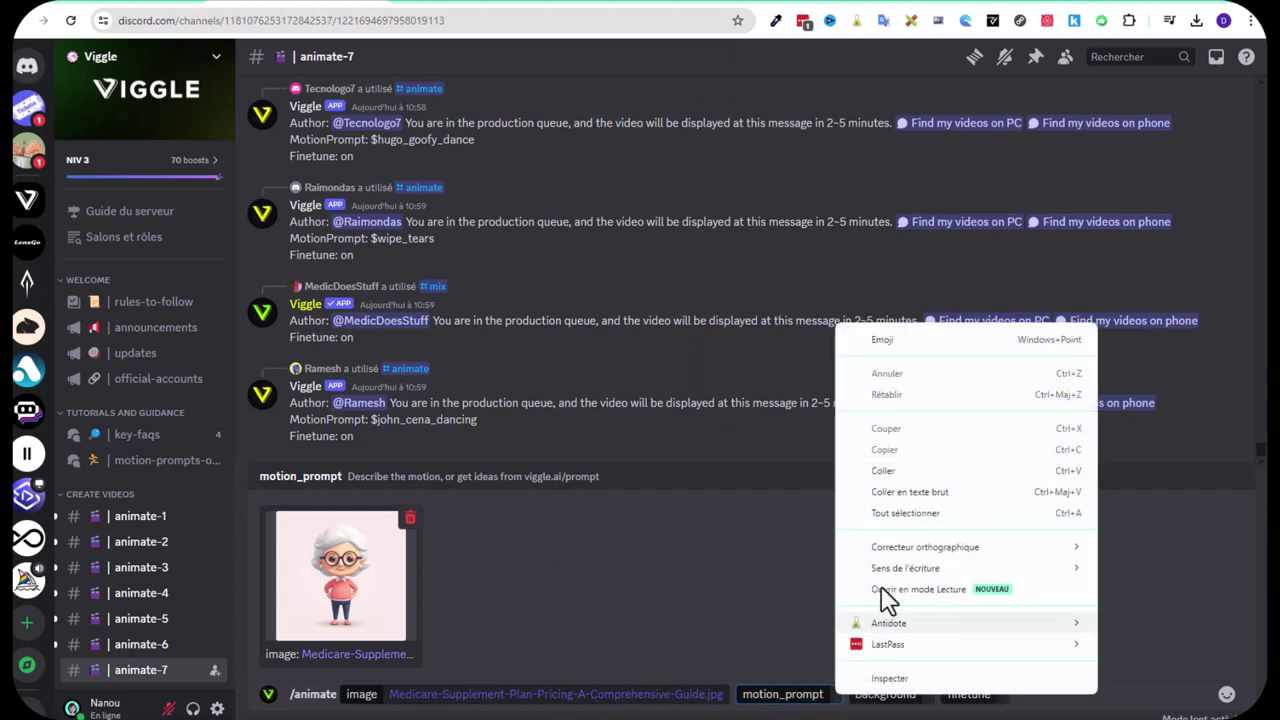
pyautogui.click(880, 487)
pyautogui.click(975, 694)
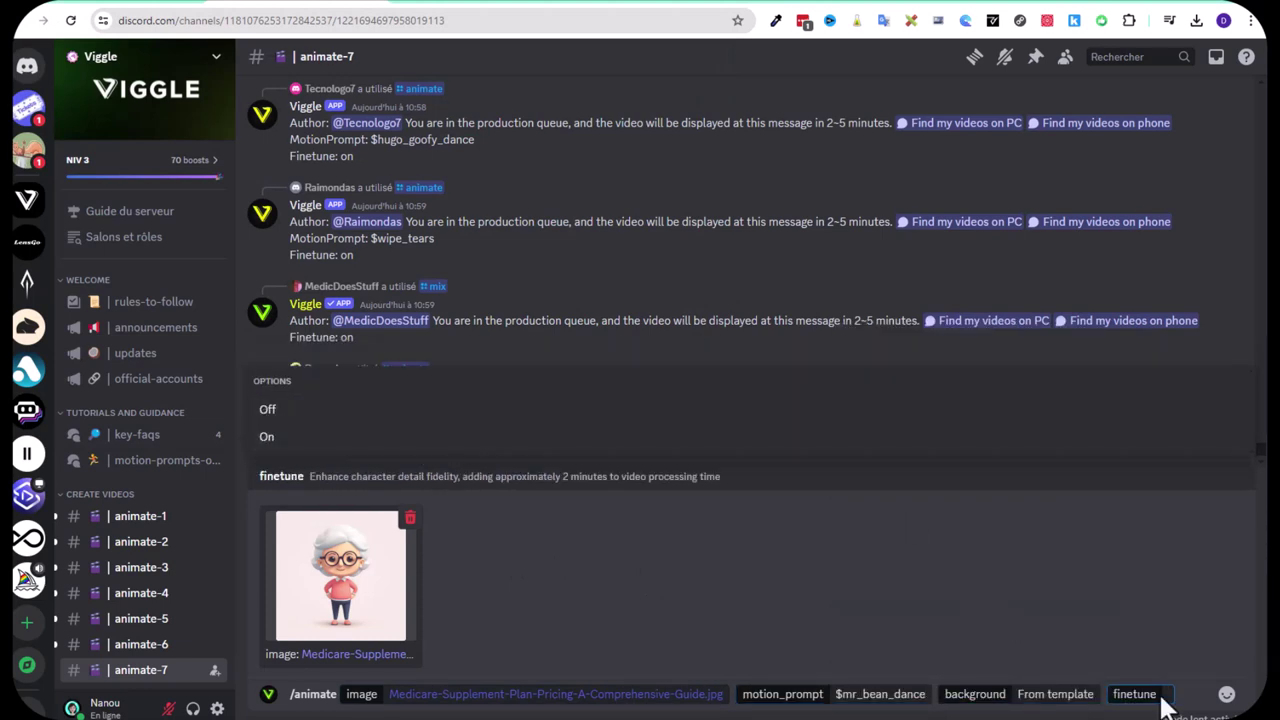
pyautogui.click(264, 438)
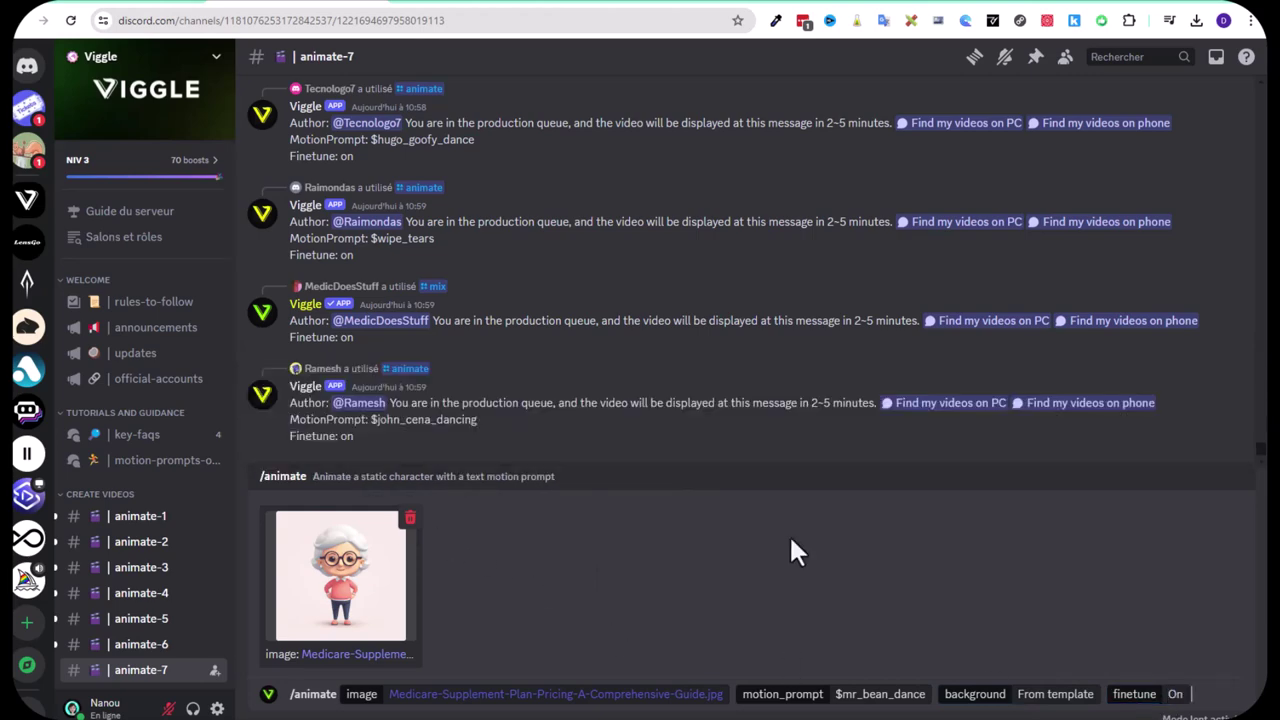
pyautogui.press('Return')
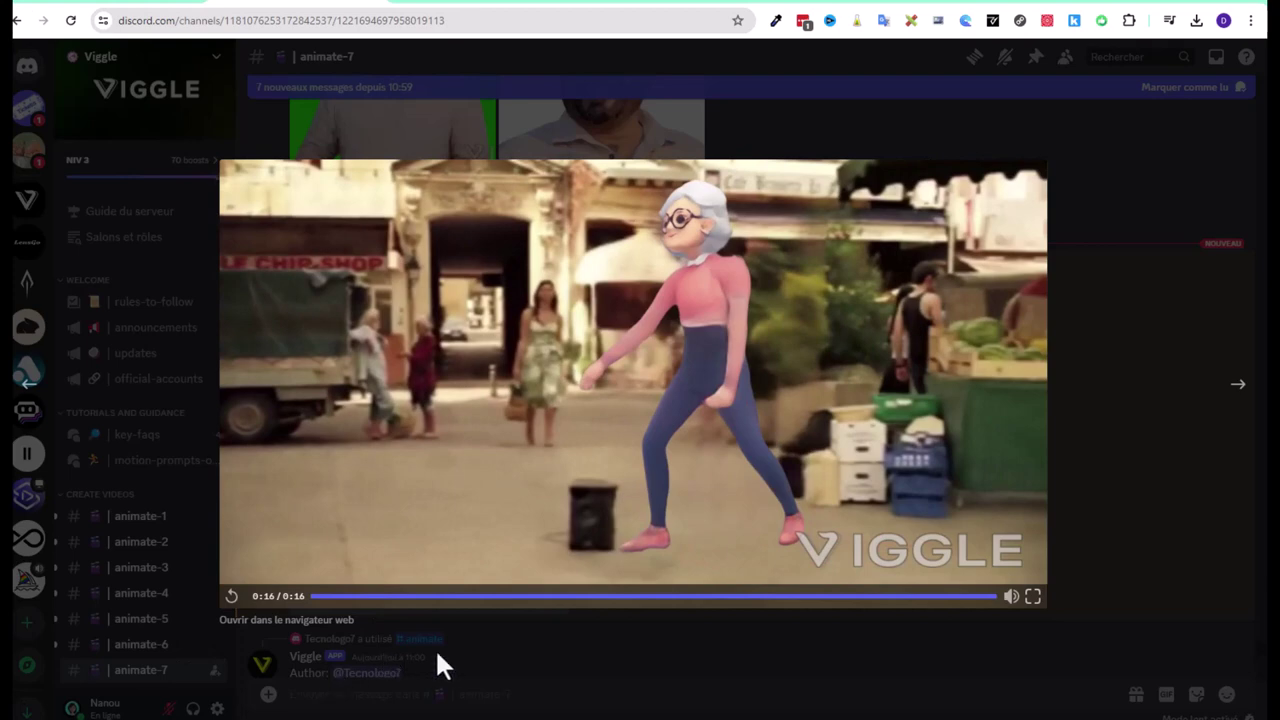
# Step: Close the grandma's Mr Bean dance video and download it as video (6).mp4
pyautogui.click(557, 663)
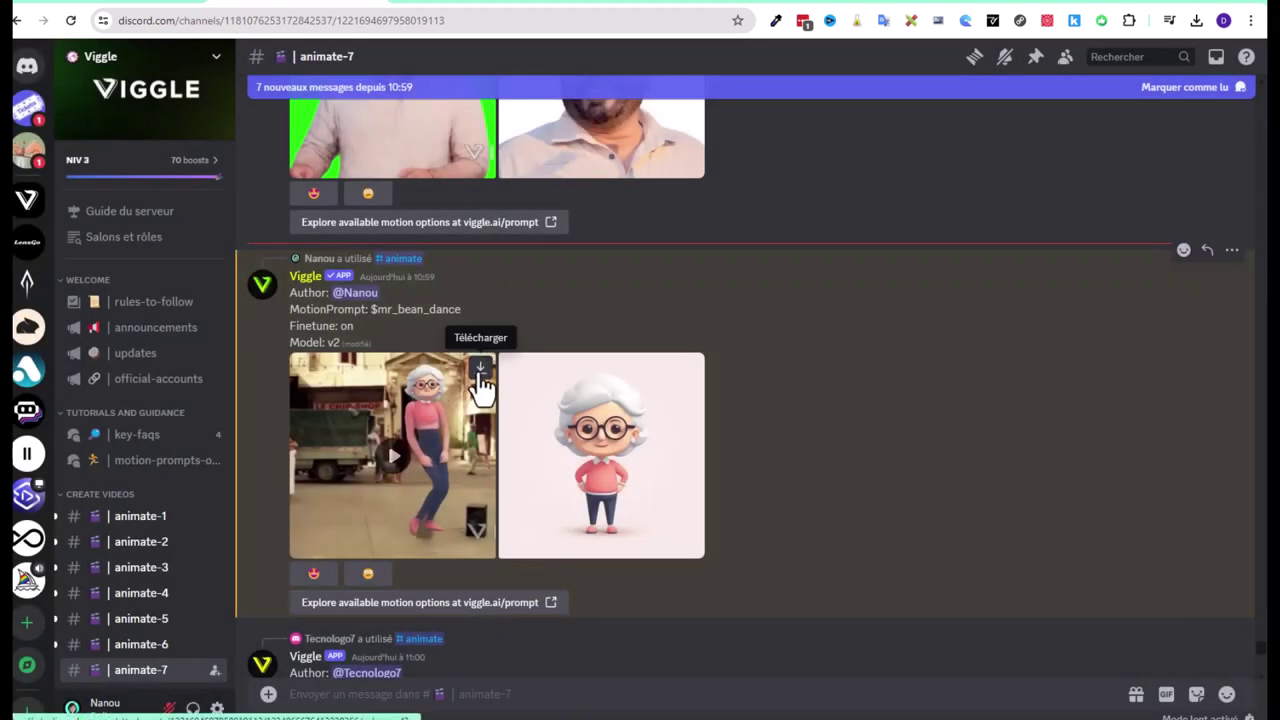
pyautogui.click(479, 370)
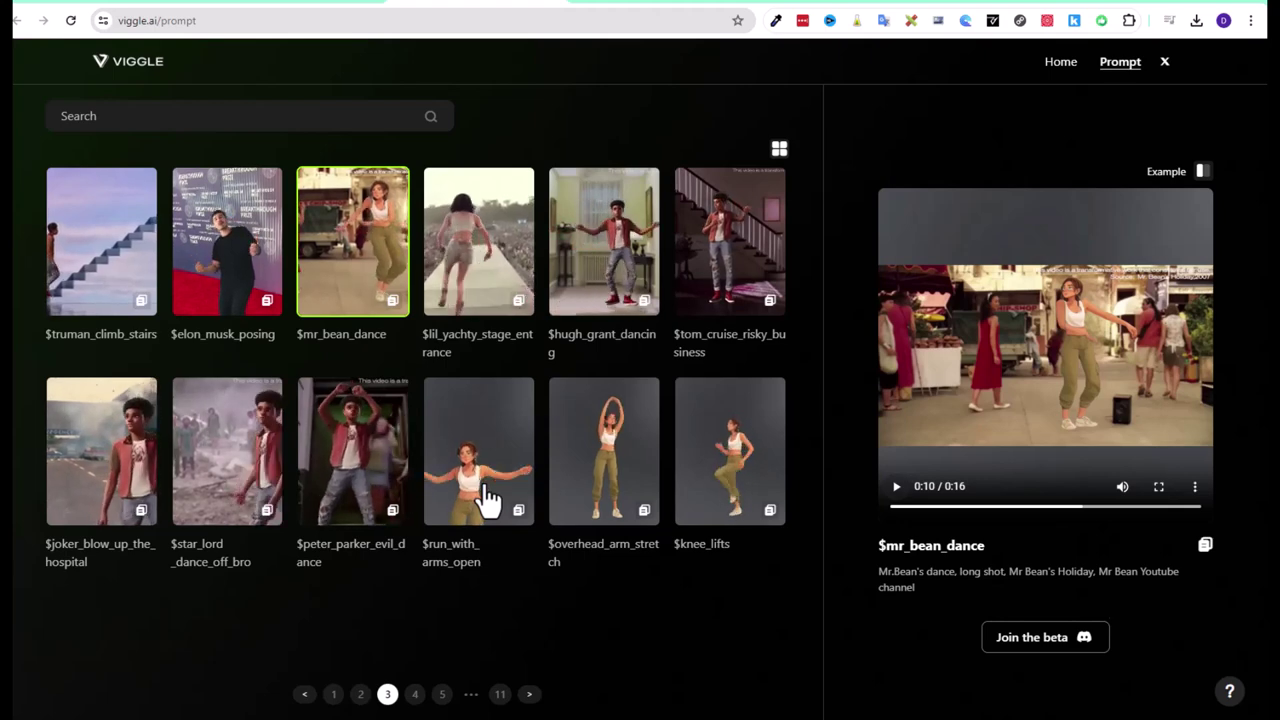
# Step: Preview the $run_with_arms_open, $overhead_arm_stretch and $knee_lifts motion templates in Viggle's gallery
pyautogui.click(487, 497)
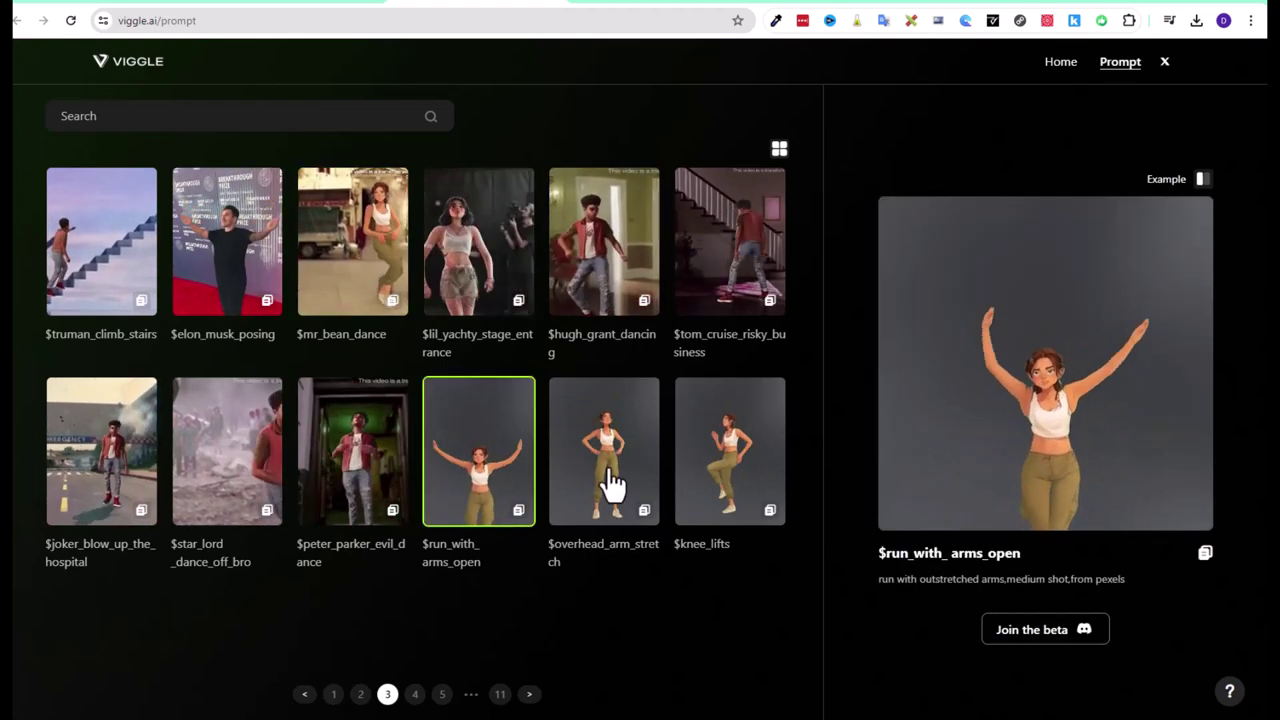
pyautogui.click(612, 485)
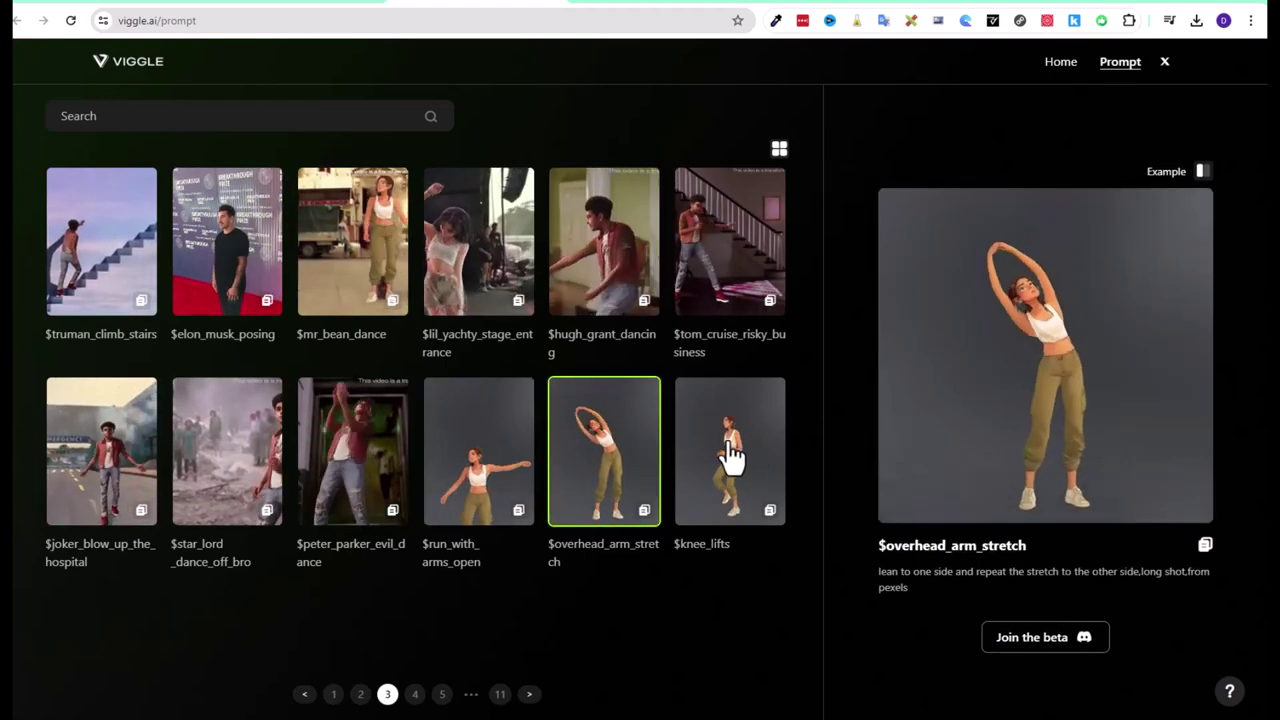
pyautogui.click(733, 454)
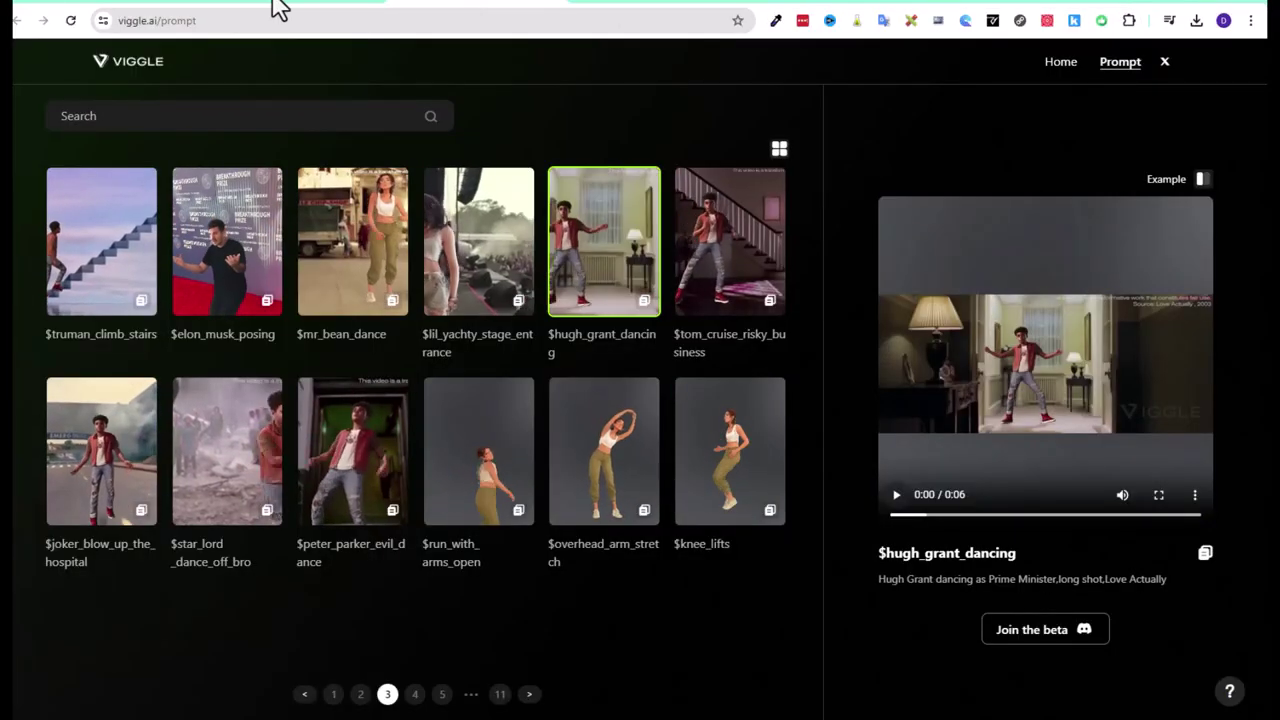
# Step: Return to Discord's animate-7 channel and scroll down to the latest messages
pyautogui.click(262, 4)
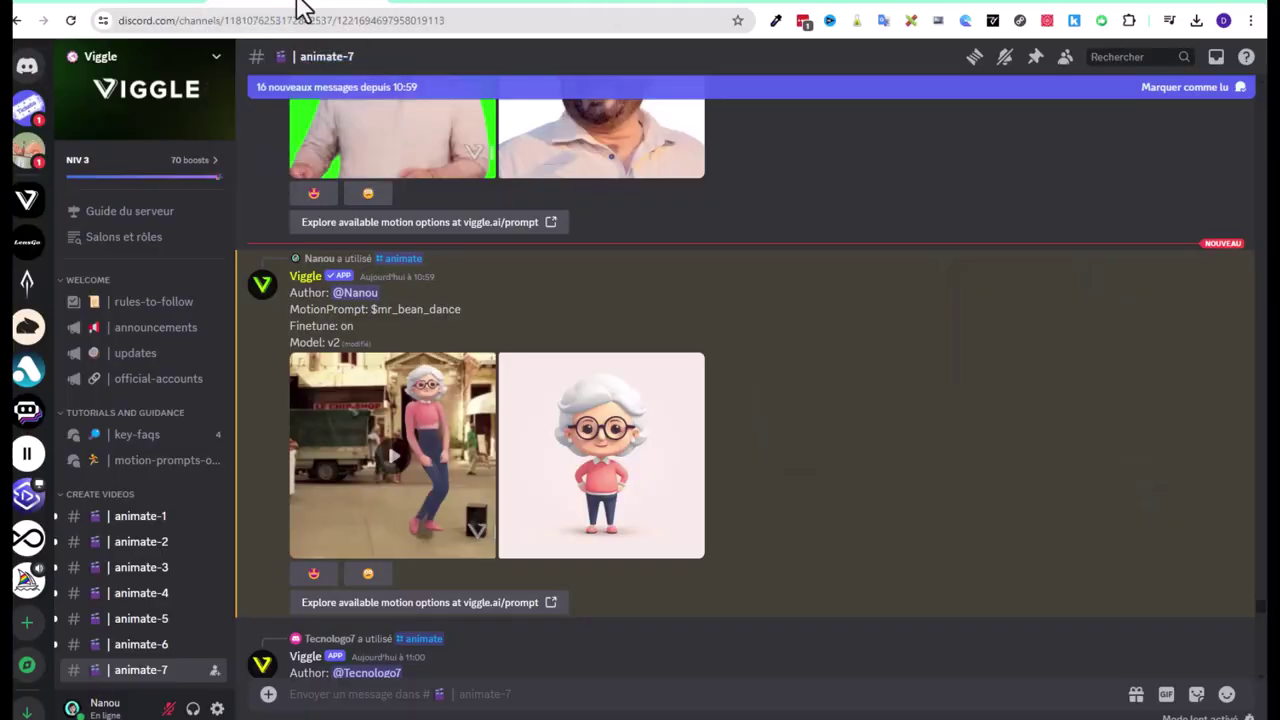
pyautogui.scroll(-3, 677, 557)
pyautogui.scroll(-5, 557, 566)
pyautogui.scroll(-5, 552, 557)
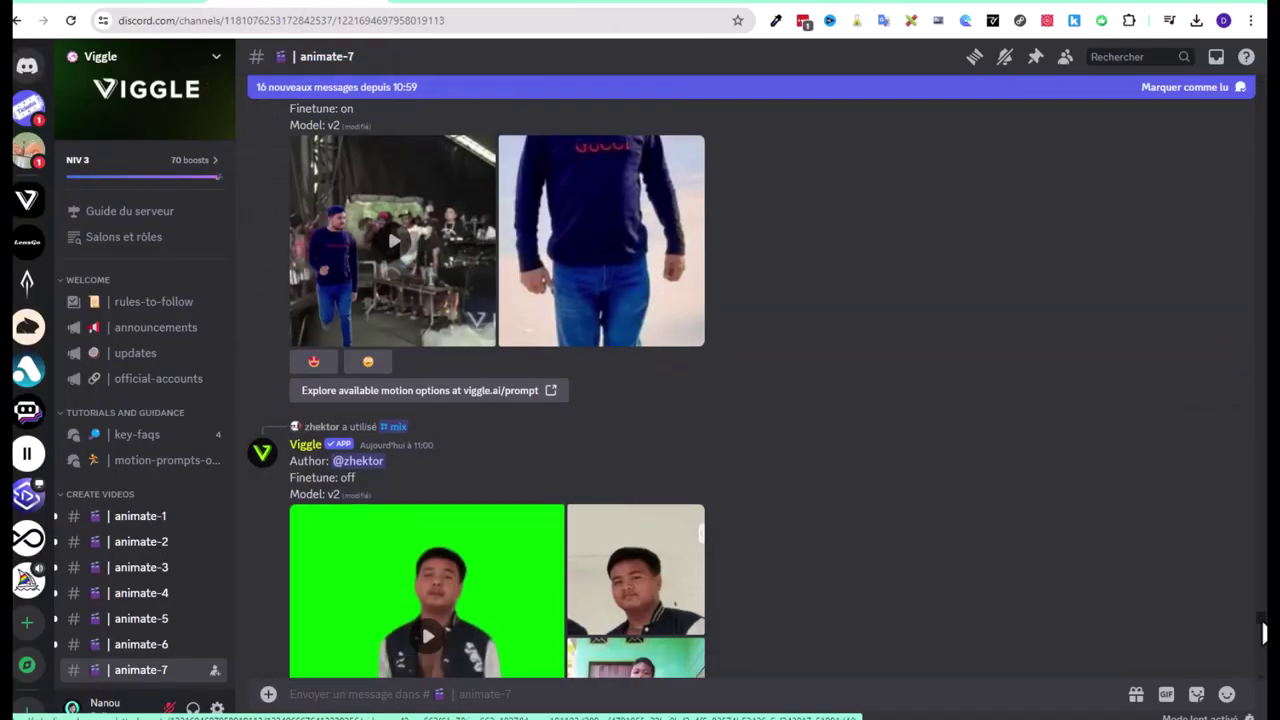
pyautogui.scroll(-5, 1262, 630)
# Step: Send /animate with woman2.png, motion prompt $hugh_grant_dancing, From template background and finetune On
pyautogui.write('/')
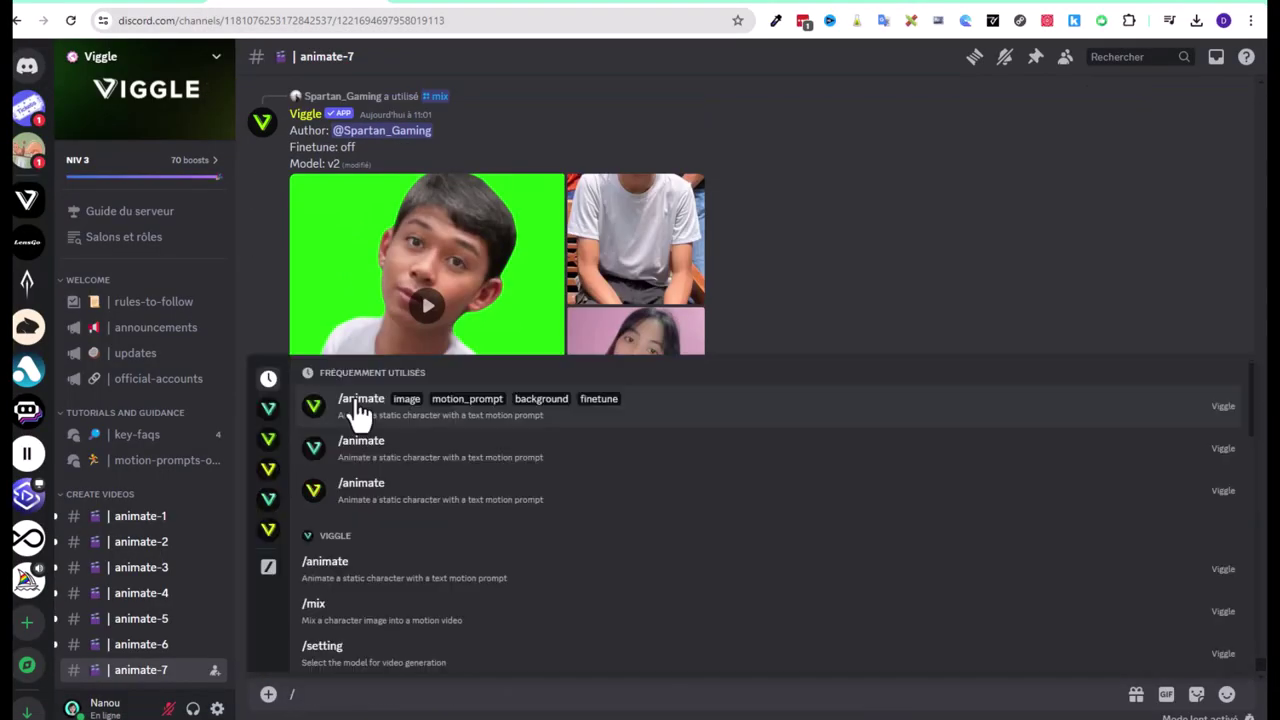
pyautogui.click(352, 394)
pyautogui.click(380, 535)
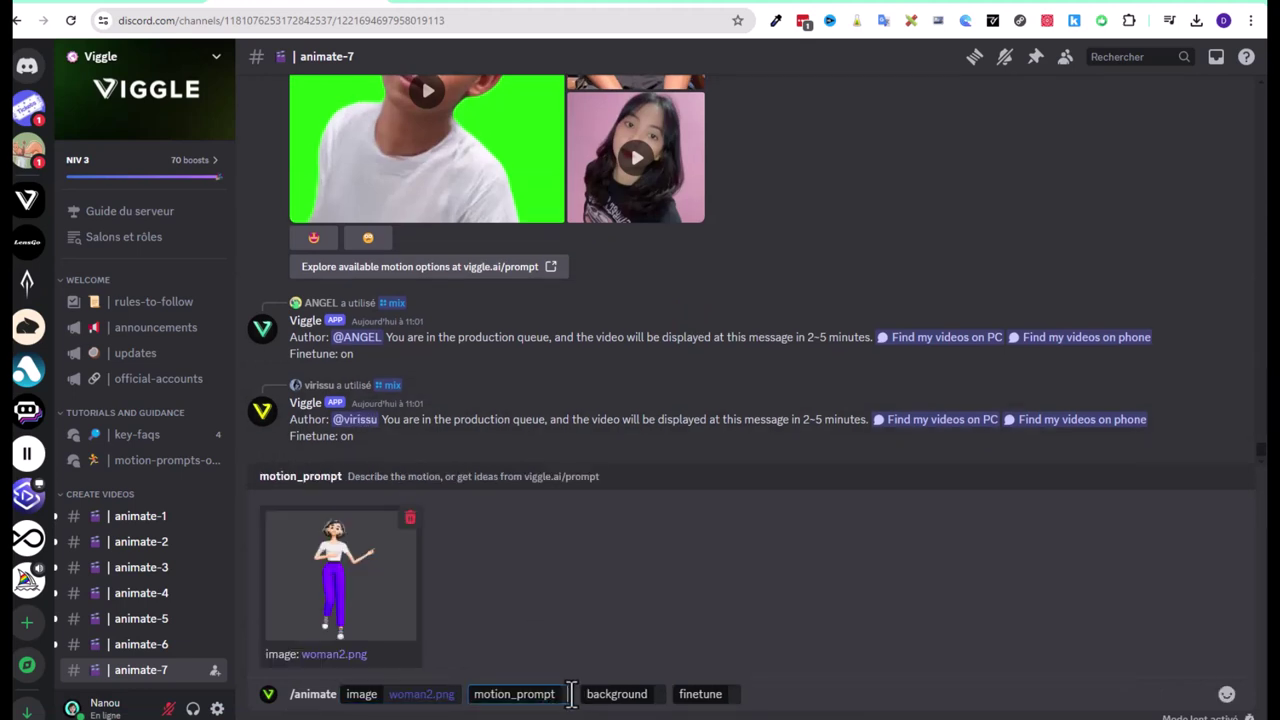
pyautogui.rightClick(570, 693)
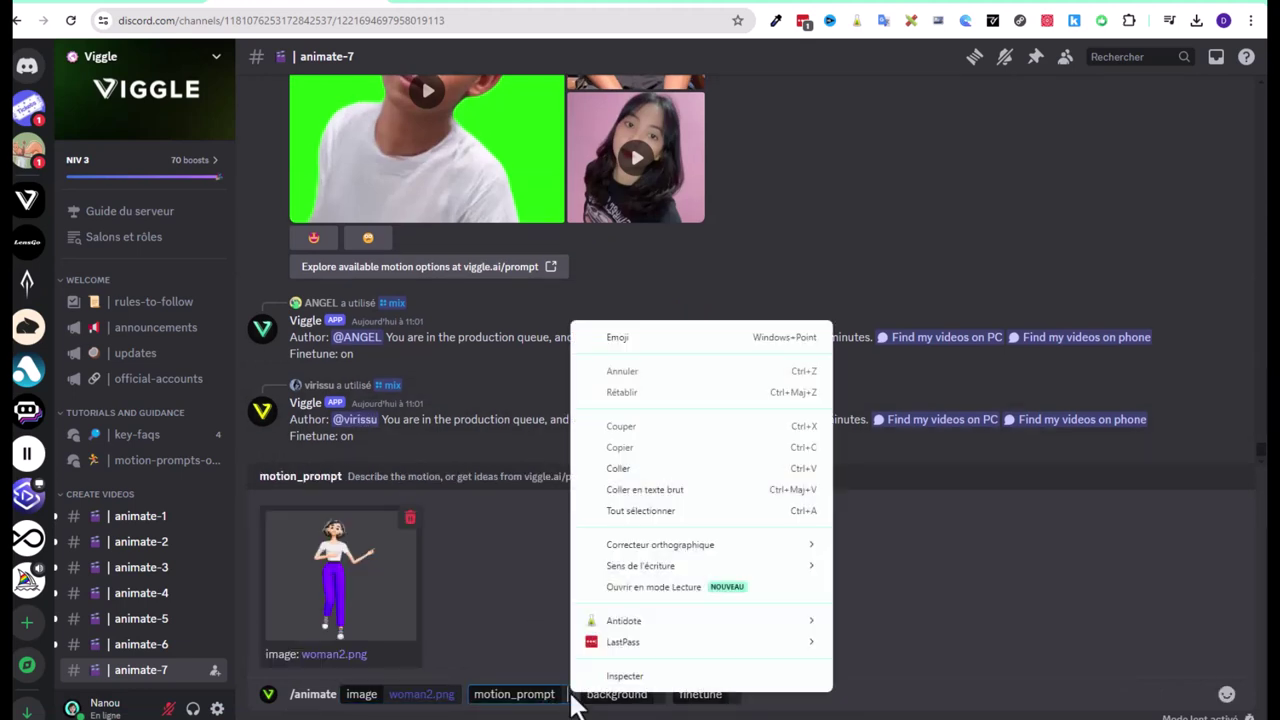
pyautogui.click(617, 471)
pyautogui.click(733, 697)
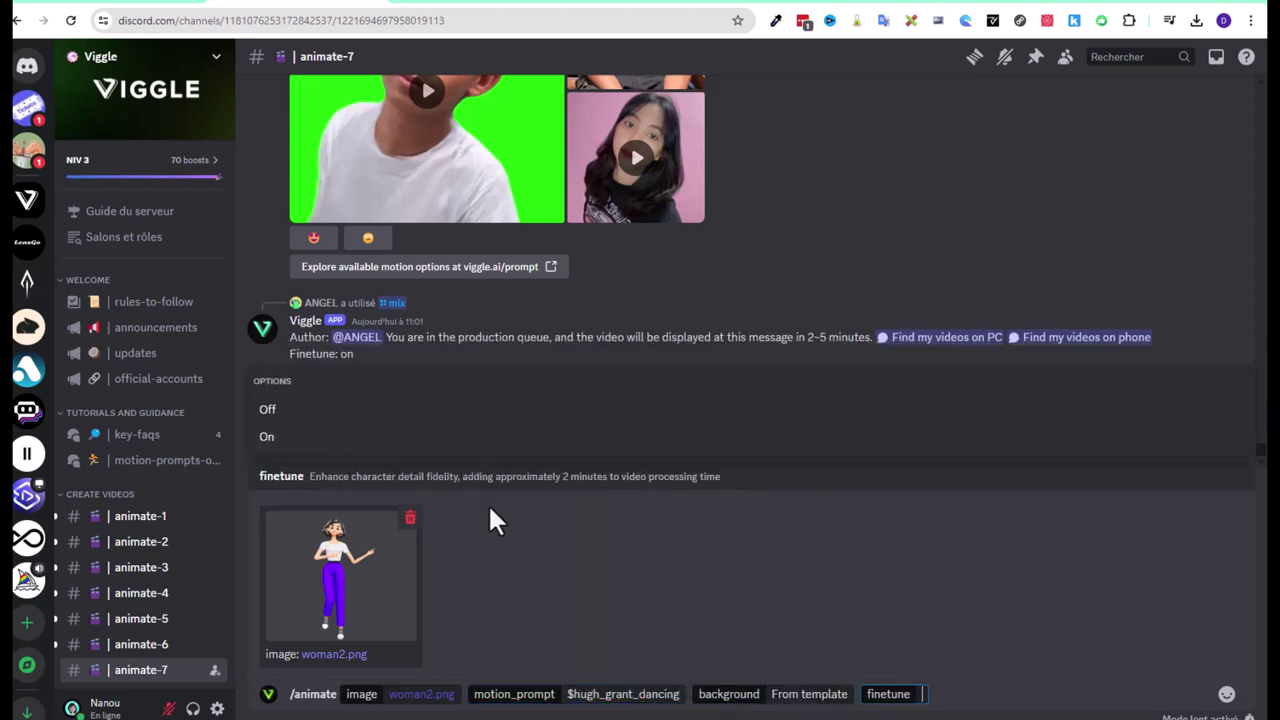
pyautogui.click(268, 438)
pyautogui.press('Return')
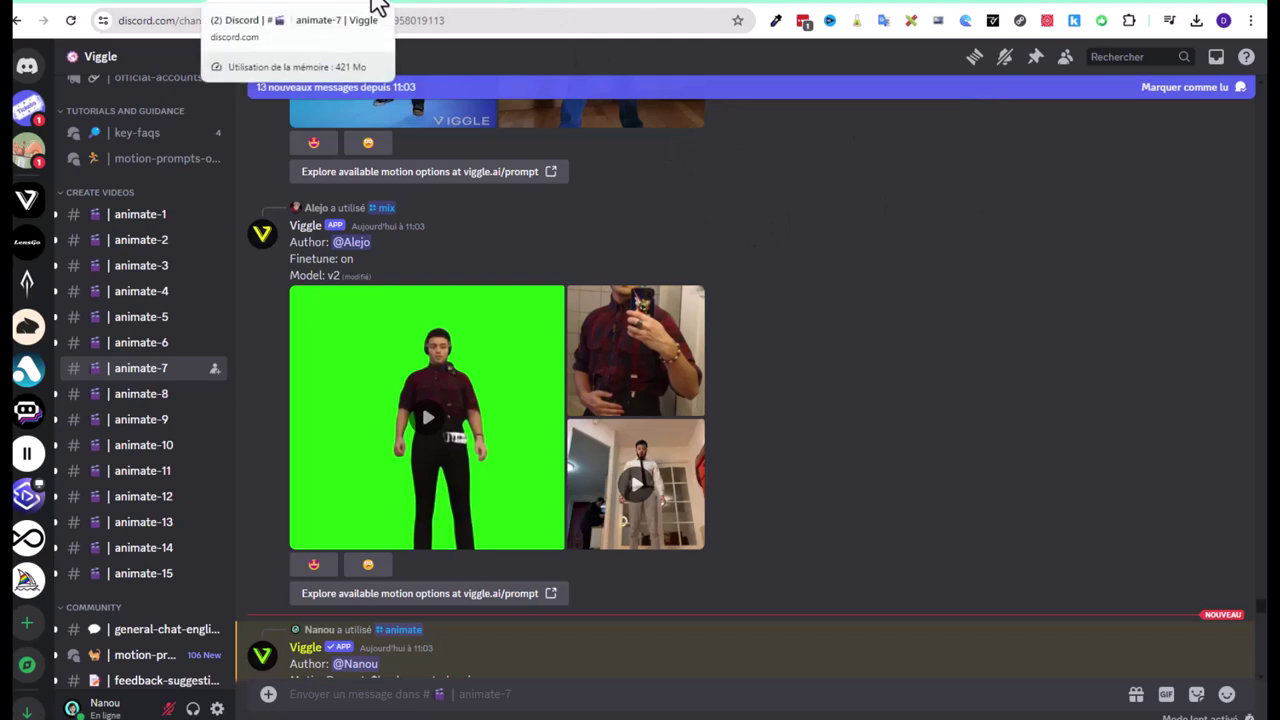
# Step: Switch to the viggle.ai/prompt tab to show the motion template gallery on page 3
pyautogui.click(378, 5)
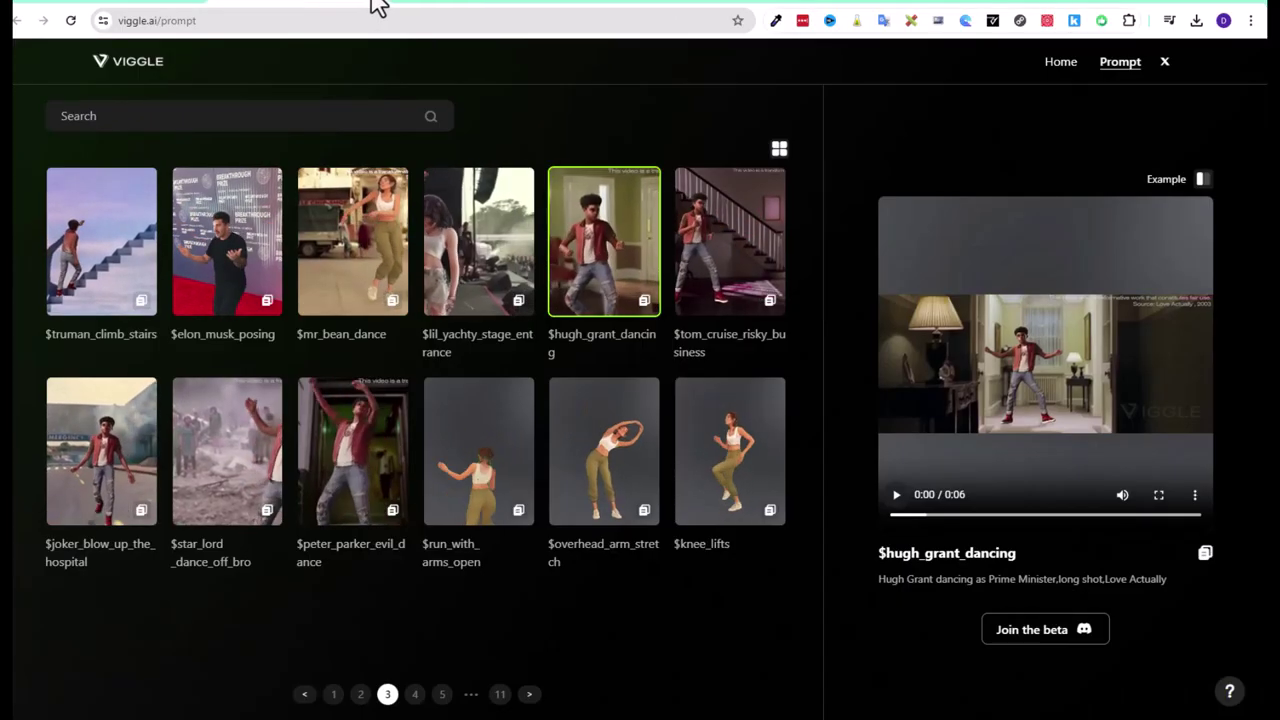